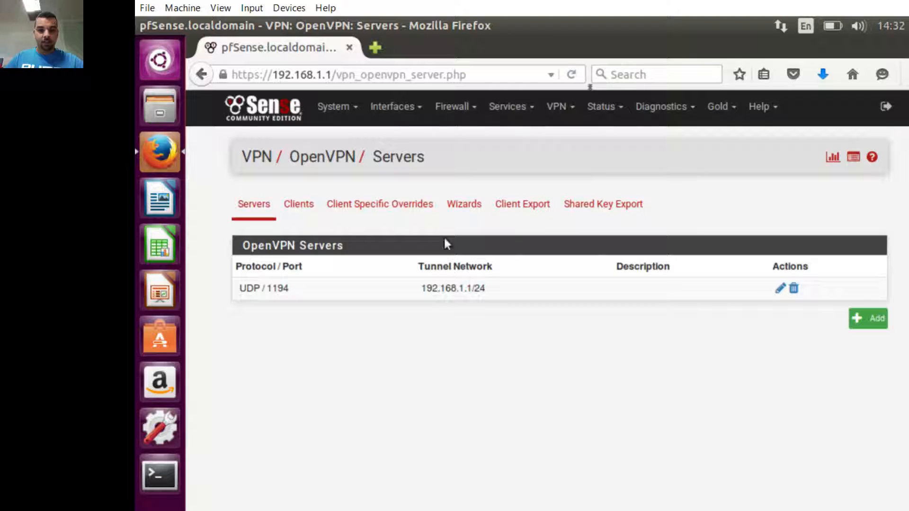
Start the OpenVPN remote access server wizard and choose Local User Access as the authentication backend
{"action": "left_click", "coordinate": [469, 208]}
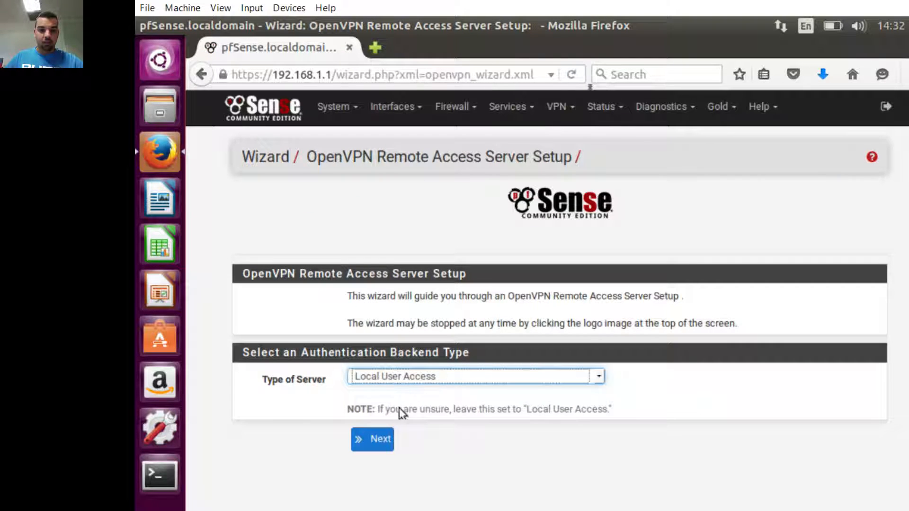
{"action": "left_click", "coordinate": [391, 379]}
{"action": "left_click", "coordinate": [391, 378]}
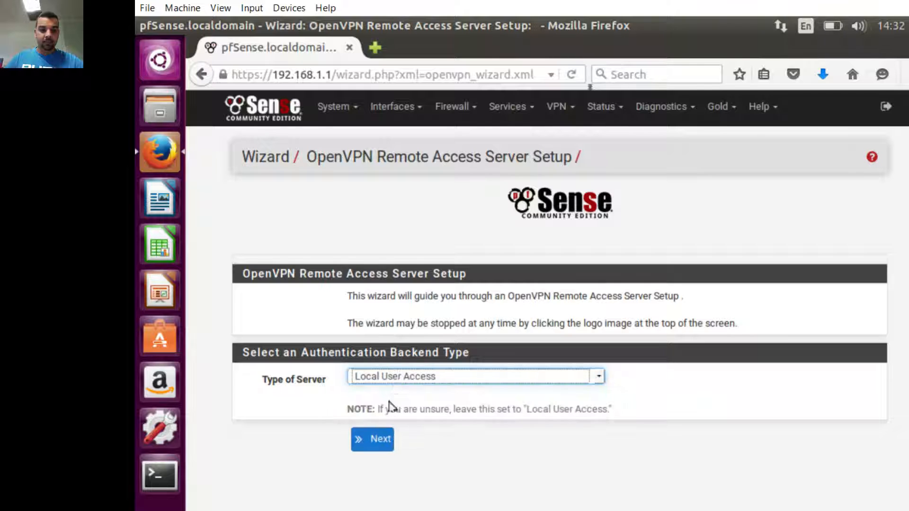
{"action": "left_click", "coordinate": [377, 438]}
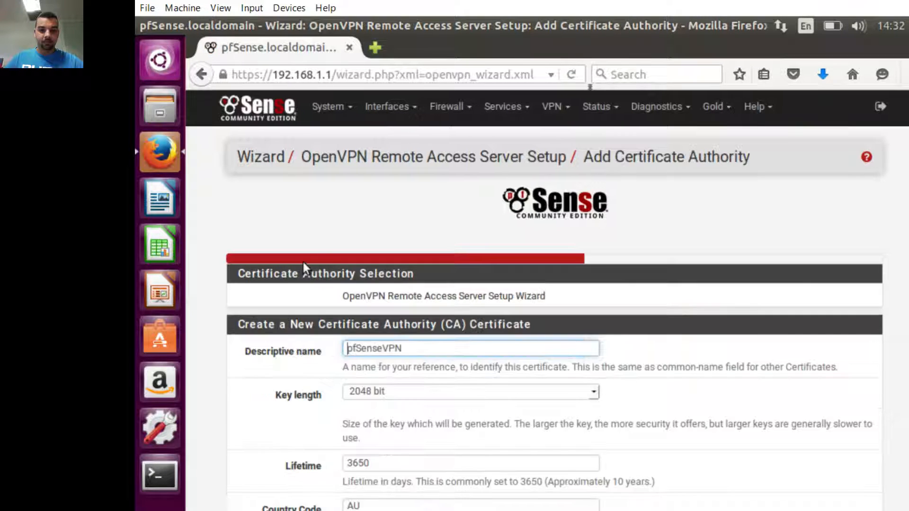
Add the new certificate authority pfSenseVPN with the prefilled 2048 bit key length, 3650-day lifetime and organization details
{"action": "scroll", "coordinate": [282, 297], "scroll_direction": "down", "scroll_amount": 2}
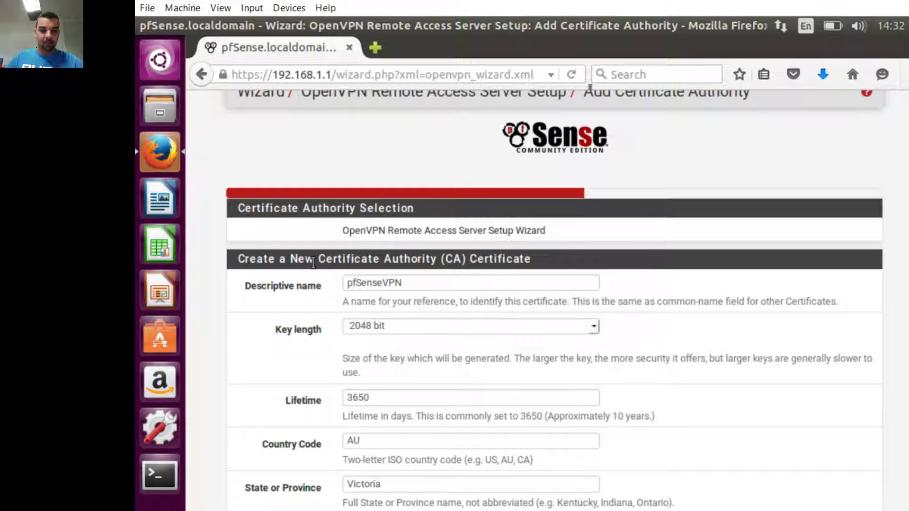
{"action": "scroll", "coordinate": [313, 263], "scroll_direction": "down", "scroll_amount": 2}
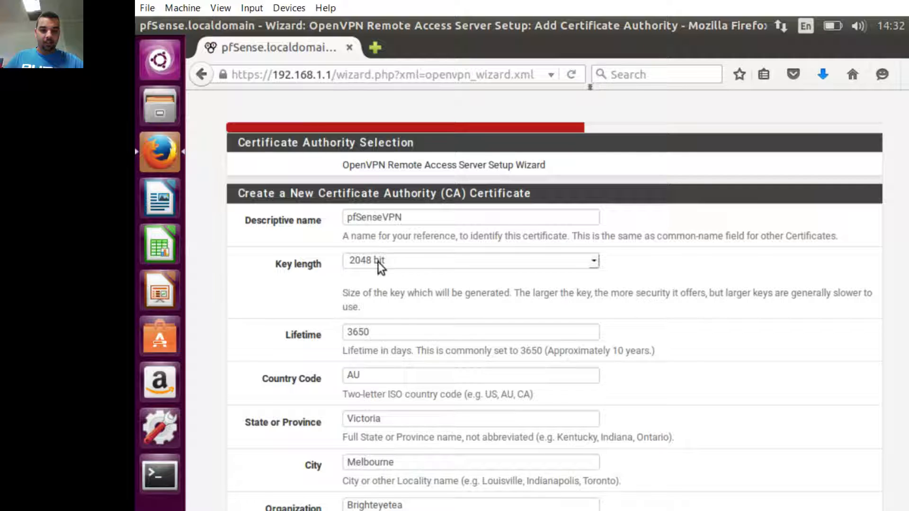
{"action": "scroll", "coordinate": [378, 263], "scroll_direction": "down", "scroll_amount": 3}
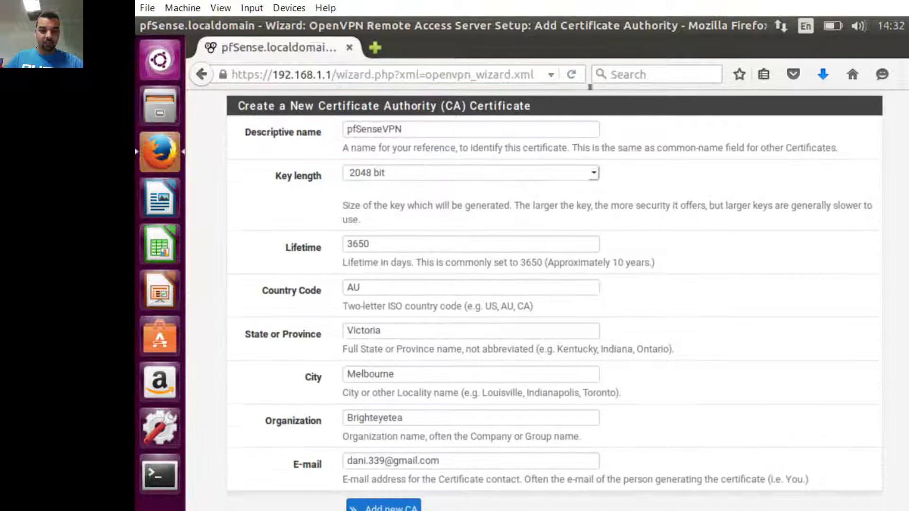
{"action": "left_click", "coordinate": [383, 506]}
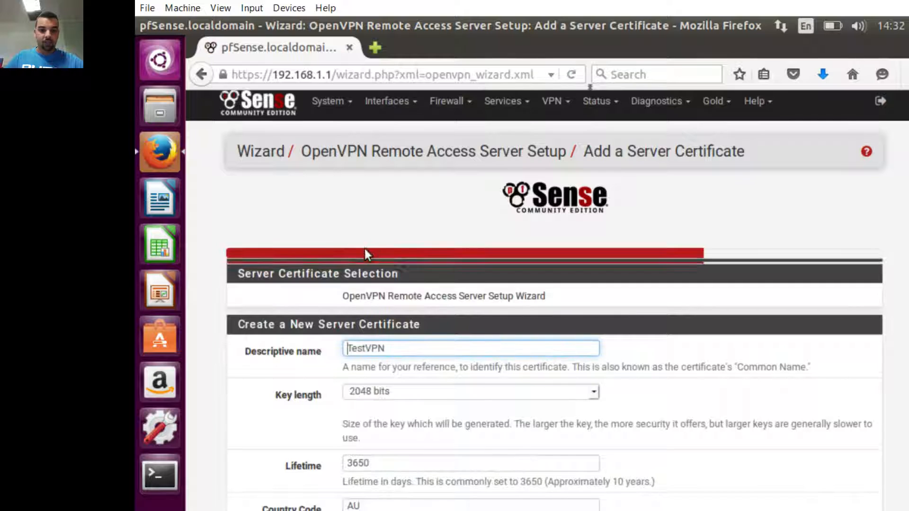
Create the new server certificate TestVPN with the prefilled 2048 bits key length, 3650-day lifetime and organization details
{"action": "scroll", "coordinate": [366, 254], "scroll_direction": "down", "scroll_amount": 3}
{"action": "scroll", "coordinate": [380, 232], "scroll_direction": "down", "scroll_amount": 2}
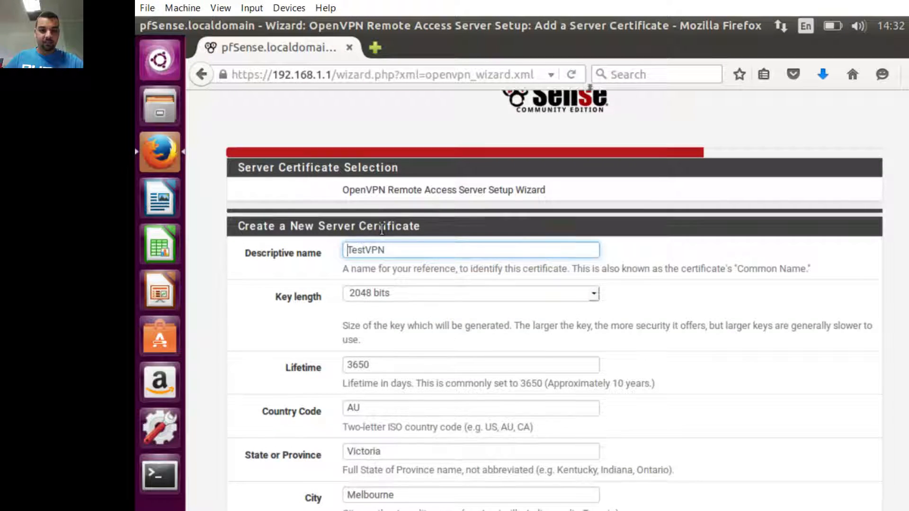
{"action": "scroll", "coordinate": [394, 442], "scroll_direction": "down", "scroll_amount": 1}
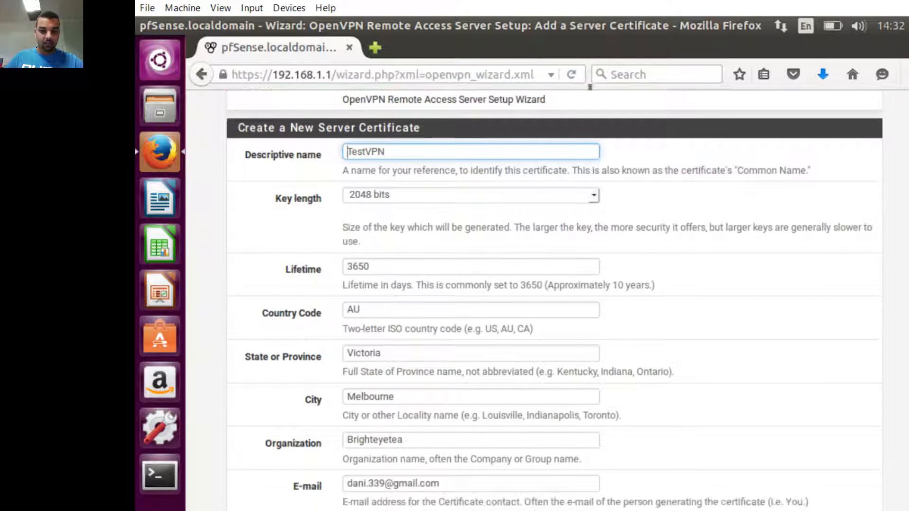
{"action": "left_click", "coordinate": [400, 510]}
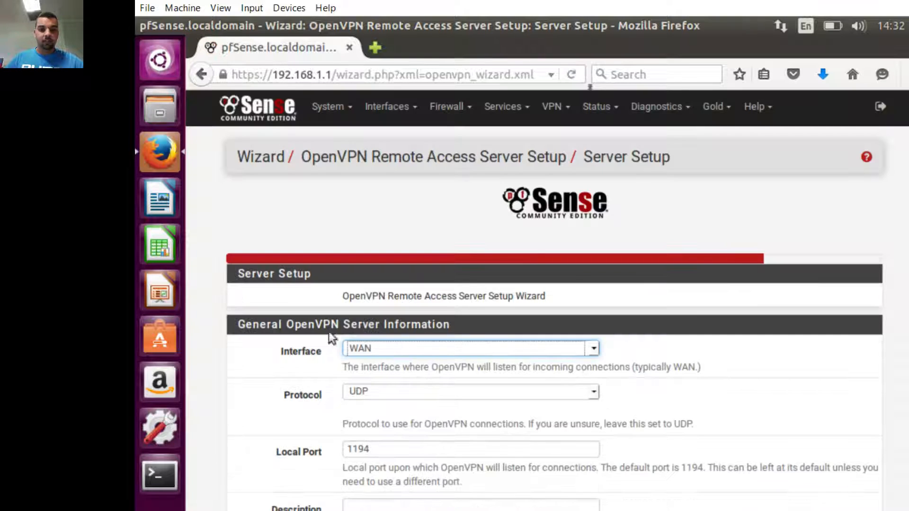
Set the OpenVPN server's interface to LAN and keep UDP as its protocol
{"action": "left_click", "coordinate": [329, 331]}
{"action": "scroll", "coordinate": [331, 284], "scroll_direction": "down", "scroll_amount": 3}
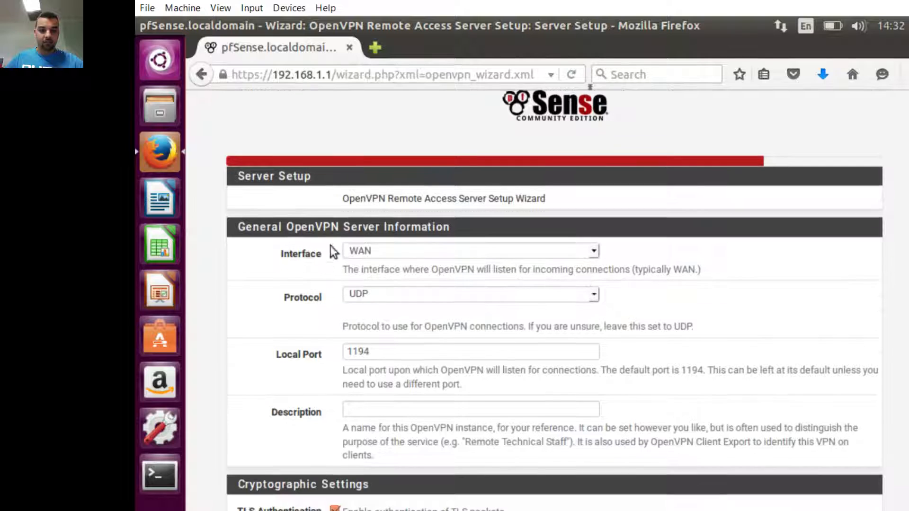
{"action": "left_click", "coordinate": [382, 250]}
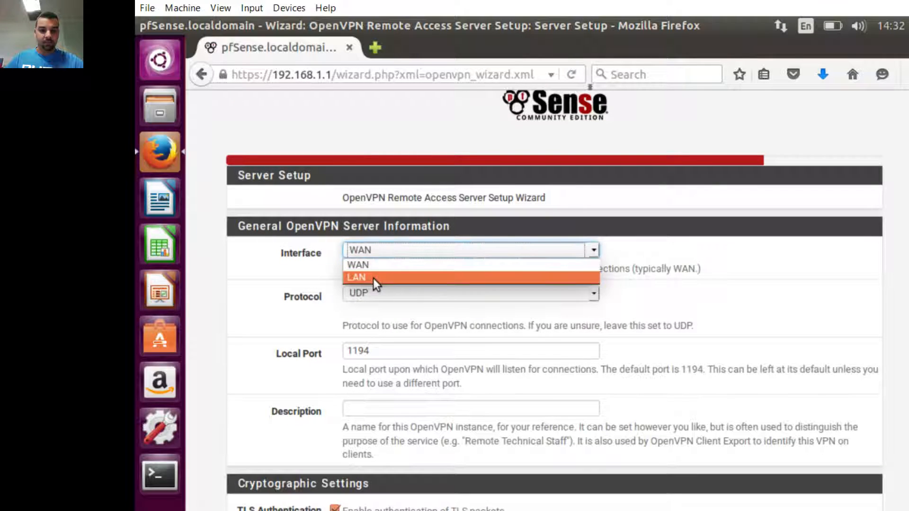
{"action": "left_click", "coordinate": [373, 278]}
{"action": "scroll", "coordinate": [299, 282], "scroll_direction": "down", "scroll_amount": 1}
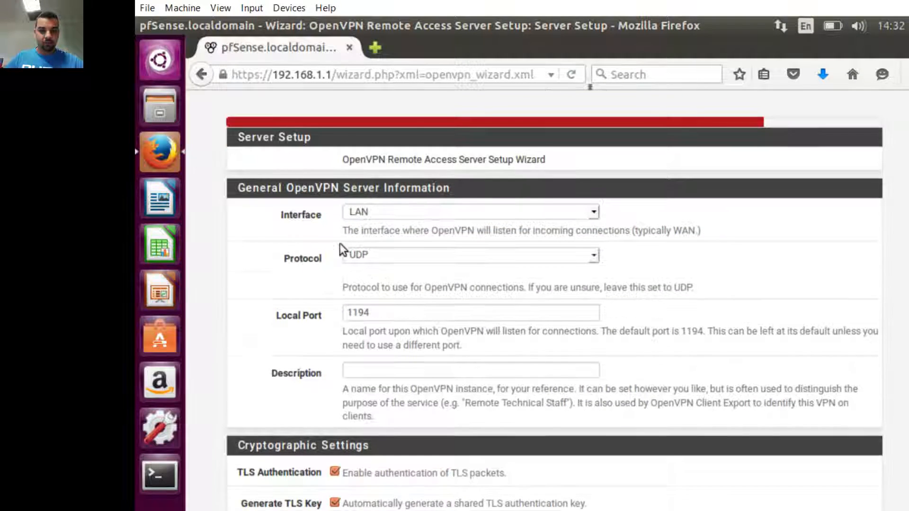
{"action": "scroll", "coordinate": [353, 245], "scroll_direction": "down", "scroll_amount": 1}
{"action": "left_click", "coordinate": [371, 227]}
{"action": "left_click", "coordinate": [371, 228]}
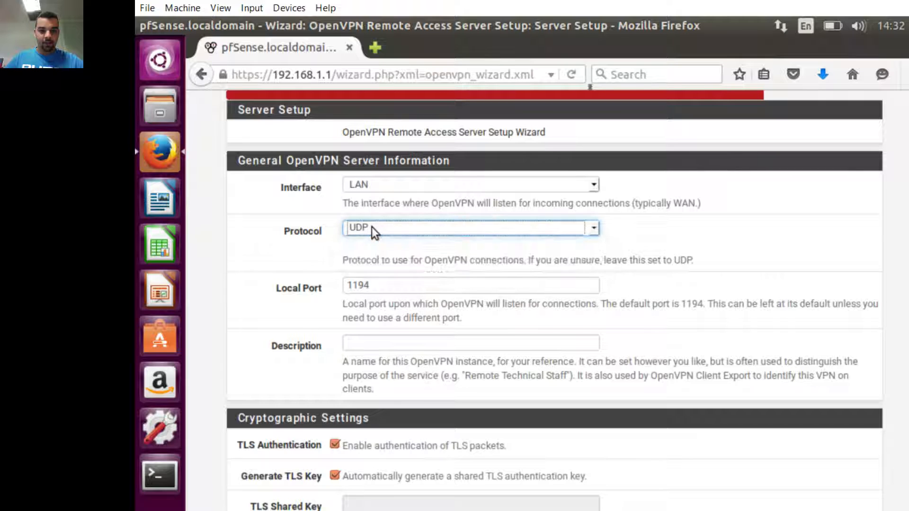
Review the server's cryptographic settings and its tunnel network address
{"action": "scroll", "coordinate": [295, 254], "scroll_direction": "down", "scroll_amount": 5}
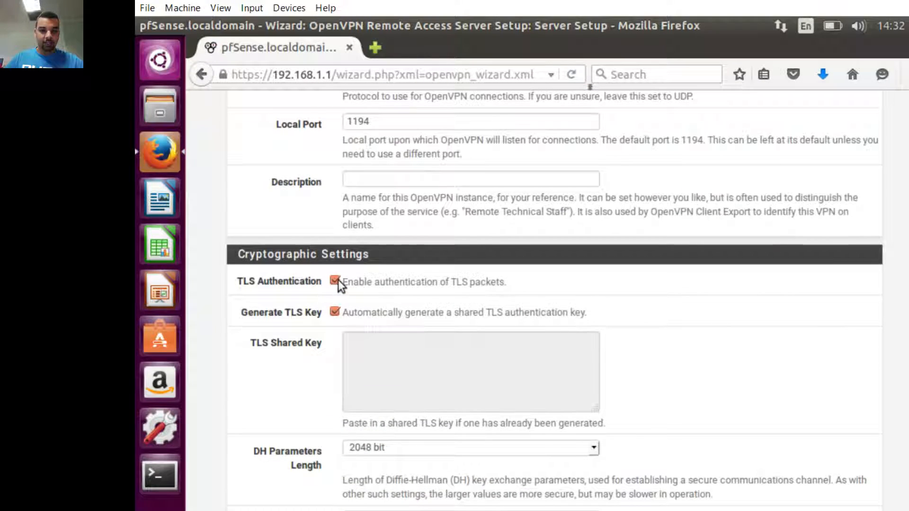
{"action": "scroll", "coordinate": [338, 280], "scroll_direction": "down", "scroll_amount": 4}
{"action": "scroll", "coordinate": [337, 288], "scroll_direction": "down", "scroll_amount": 2}
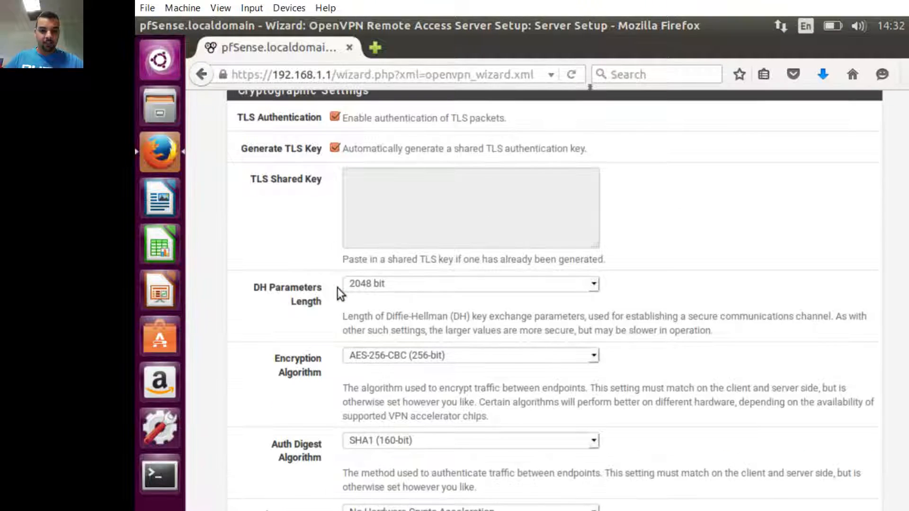
{"action": "scroll", "coordinate": [337, 289], "scroll_direction": "down", "scroll_amount": 3}
{"action": "scroll", "coordinate": [337, 292], "scroll_direction": "down", "scroll_amount": 7}
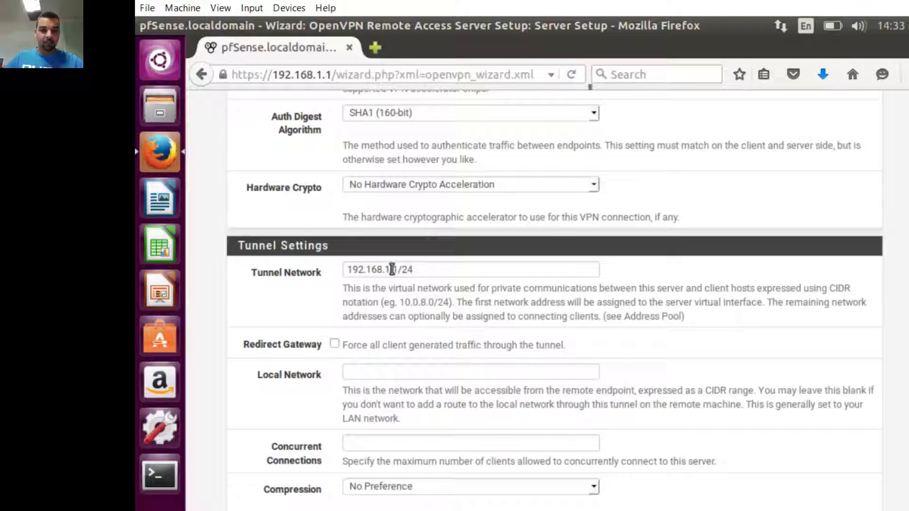
{"action": "triple_click", "coordinate": [399, 270]}
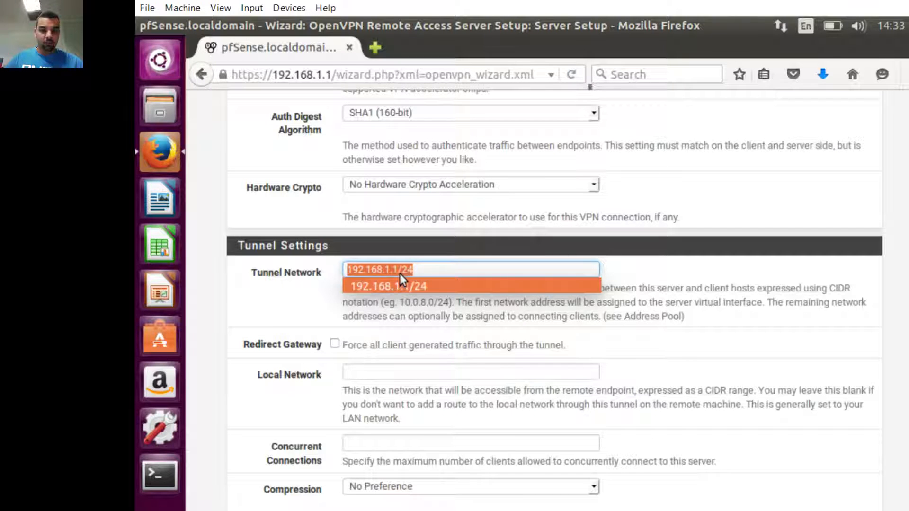
{"action": "left_click", "coordinate": [297, 280]}
{"action": "scroll", "coordinate": [296, 281], "scroll_direction": "down", "scroll_amount": 3}
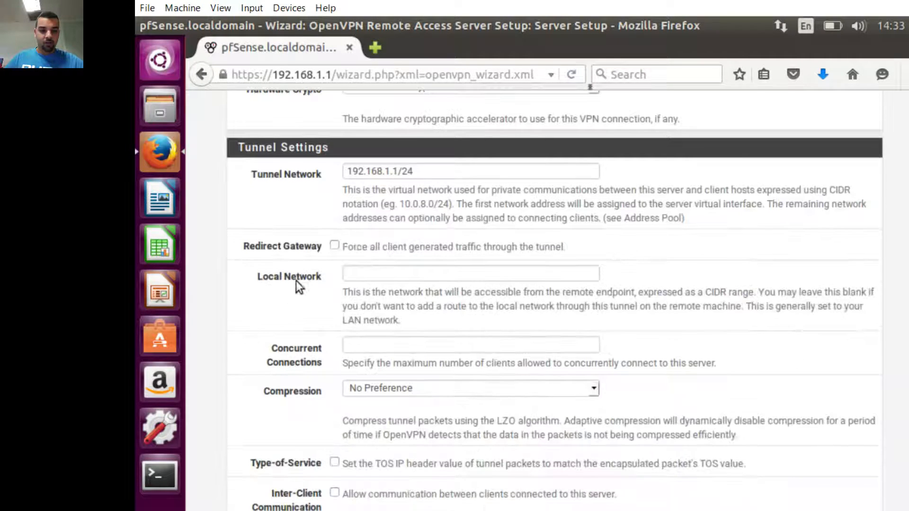
Leave the local network blank, accept the remaining tunnel and client settings, and submit the server setup
{"action": "left_click", "coordinate": [364, 279]}
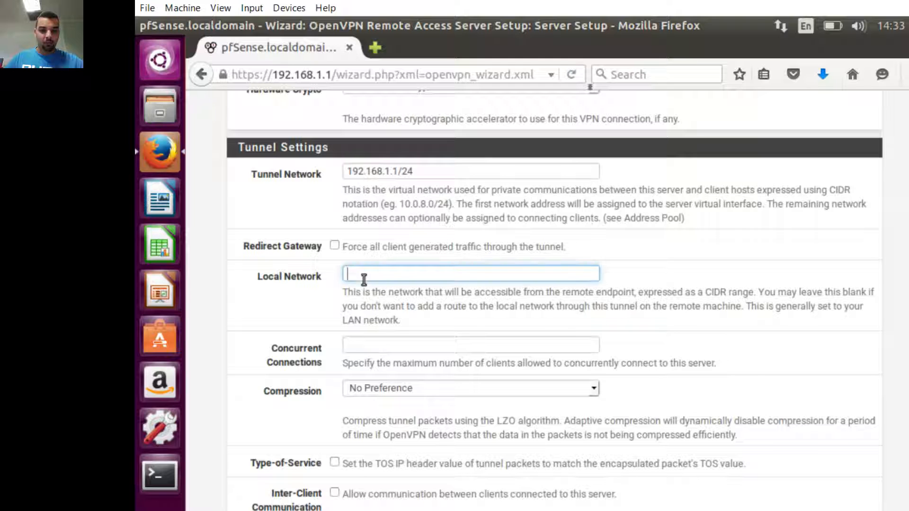
{"action": "left_click", "coordinate": [284, 285]}
{"action": "scroll", "coordinate": [285, 285], "scroll_direction": "down", "scroll_amount": 5}
{"action": "scroll", "coordinate": [284, 283], "scroll_direction": "down", "scroll_amount": 6}
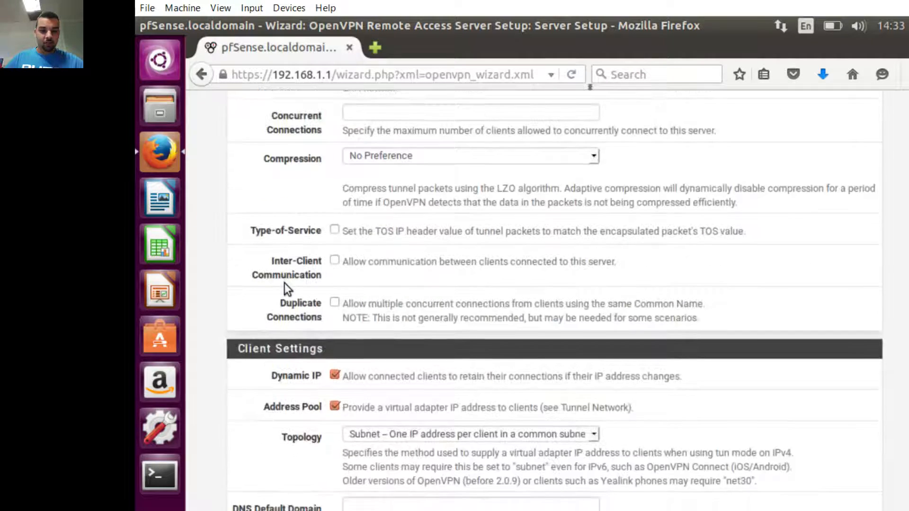
{"action": "scroll", "coordinate": [284, 282], "scroll_direction": "down", "scroll_amount": 7}
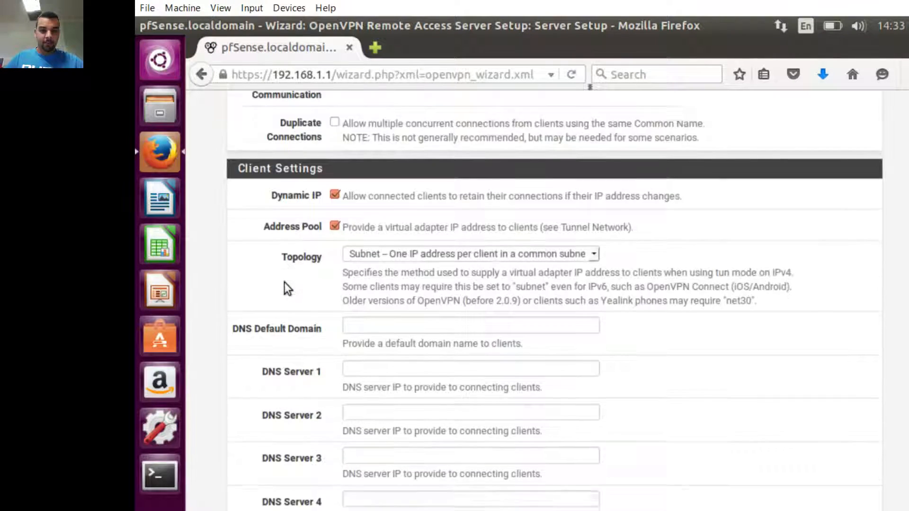
{"action": "scroll", "coordinate": [284, 283], "scroll_direction": "down", "scroll_amount": 10}
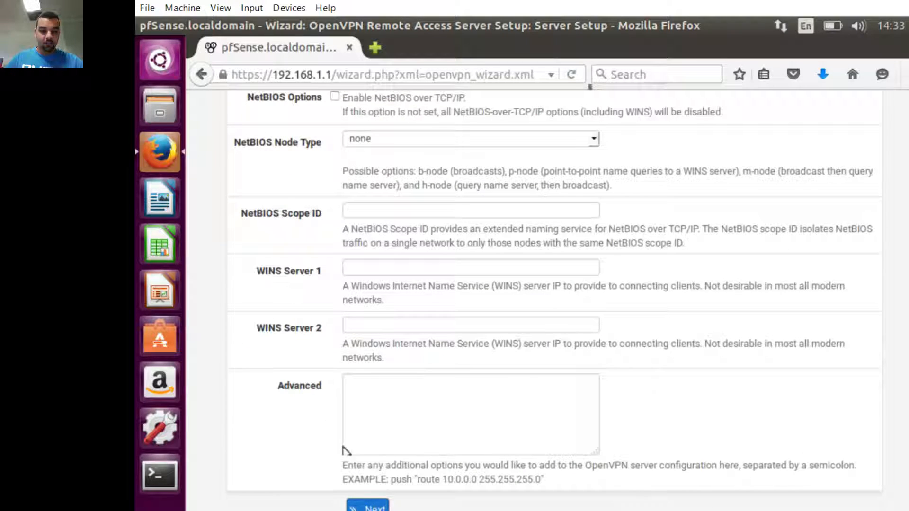
{"action": "left_click", "coordinate": [368, 506]}
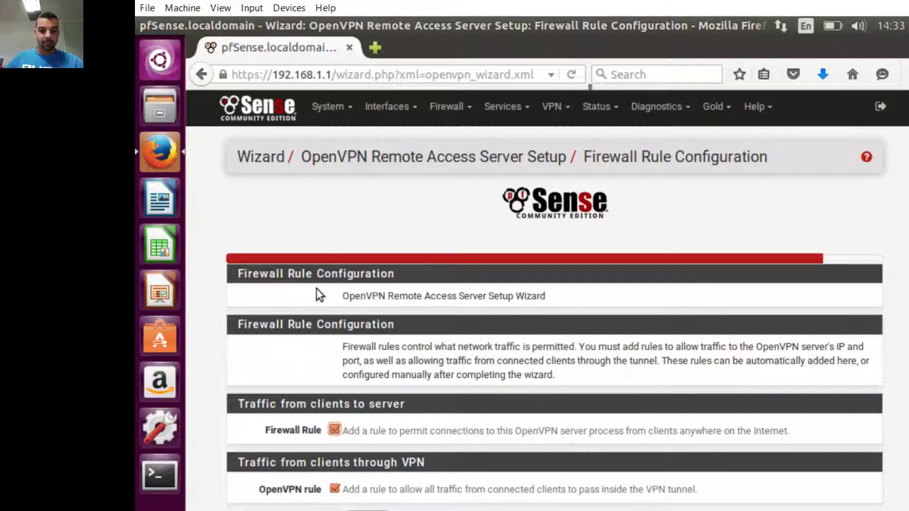
Keep both the firewall rule and the OpenVPN rule enabled, and finish the wizard
{"action": "scroll", "coordinate": [331, 369], "scroll_direction": "down", "scroll_amount": 1}
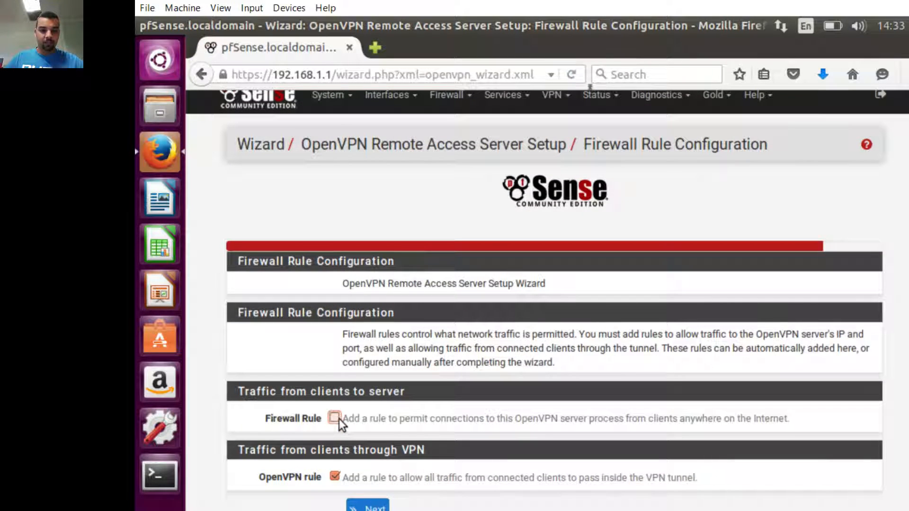
{"action": "left_click", "coordinate": [338, 418]}
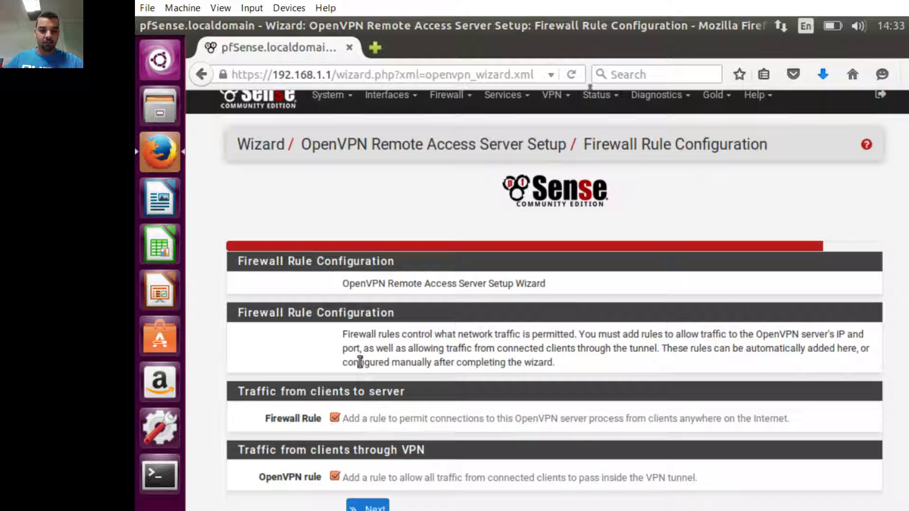
{"action": "left_click", "coordinate": [367, 506]}
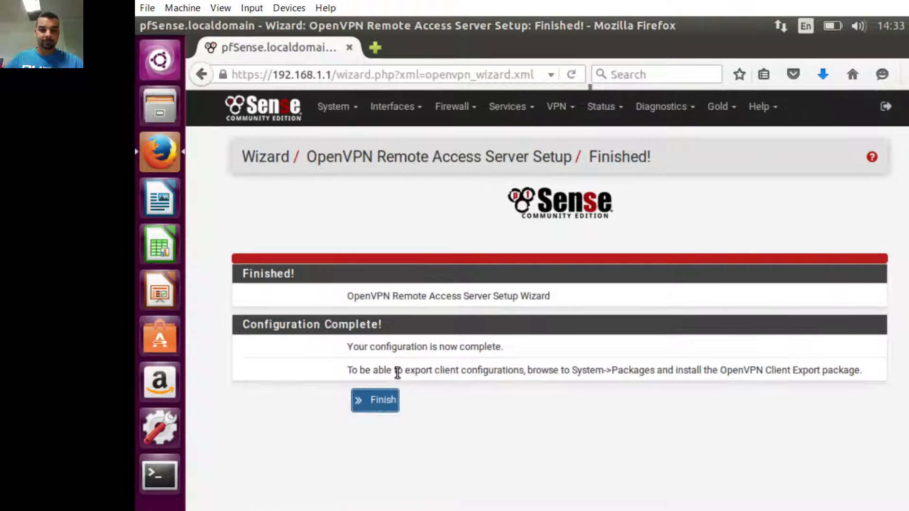
{"action": "left_click", "coordinate": [385, 404]}
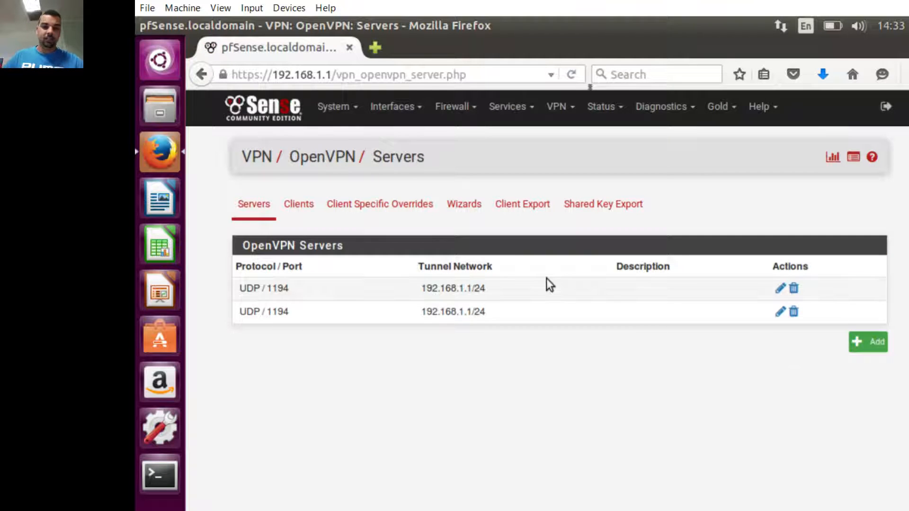
Delete the first of the two UDP / 1194 entries in the OpenVPN servers list and confirm the deletion
{"action": "left_click", "coordinate": [794, 288]}
{"action": "left_click", "coordinate": [640, 324]}
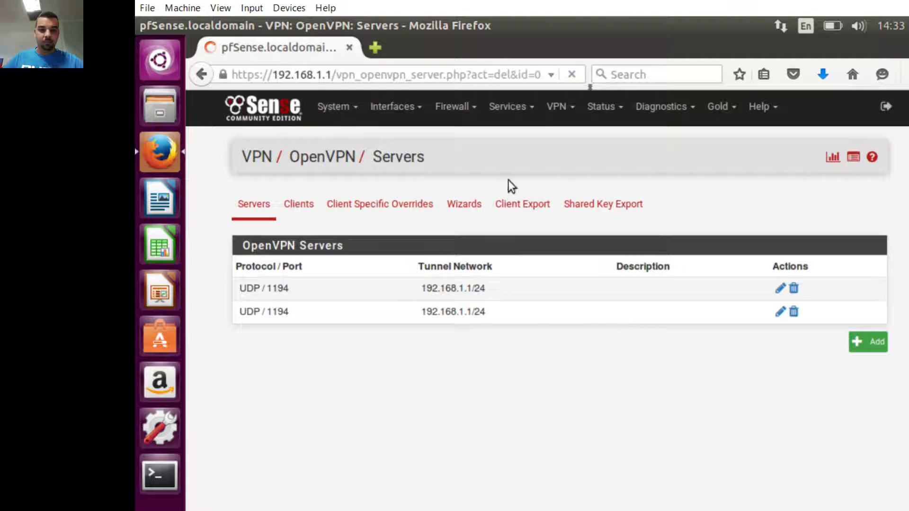
Look for the OpenVPN client export package by searching the available packages for "client" and checking the installed packages
{"action": "left_click", "coordinate": [337, 107]}
{"action": "left_click", "coordinate": [344, 245]}
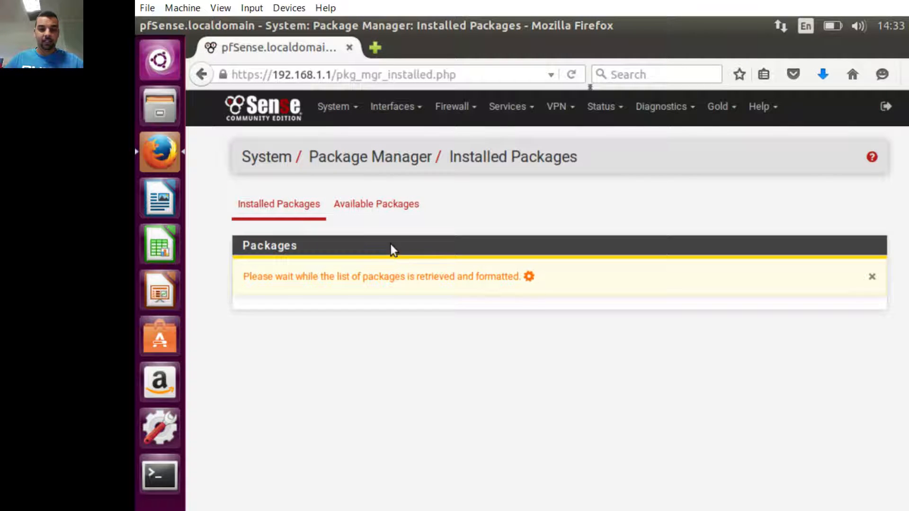
{"action": "left_click", "coordinate": [389, 208]}
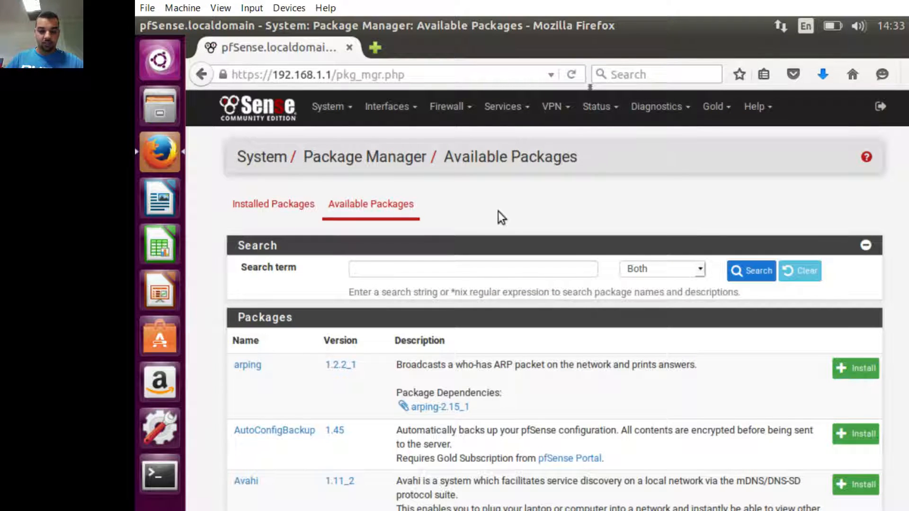
{"action": "type", "text": "client"}
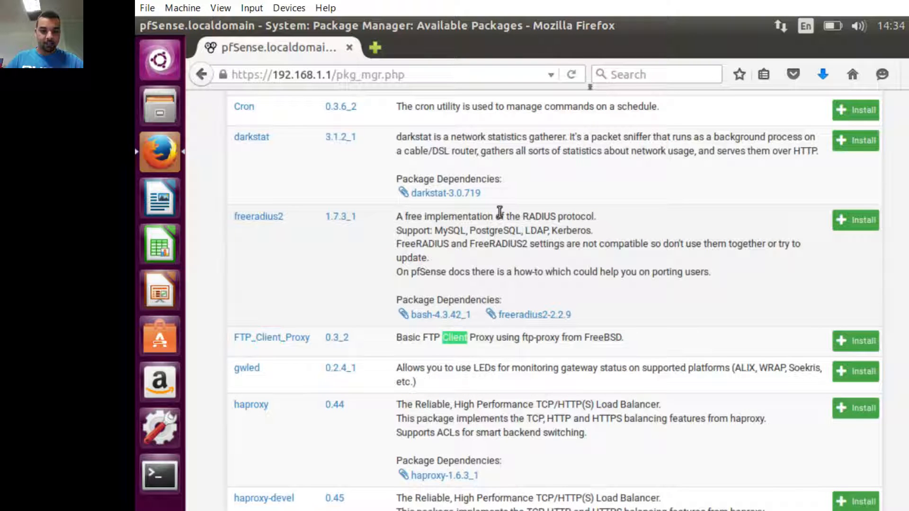
{"action": "key", "text": "BackSpace"}
{"action": "key", "text": "Escape"}
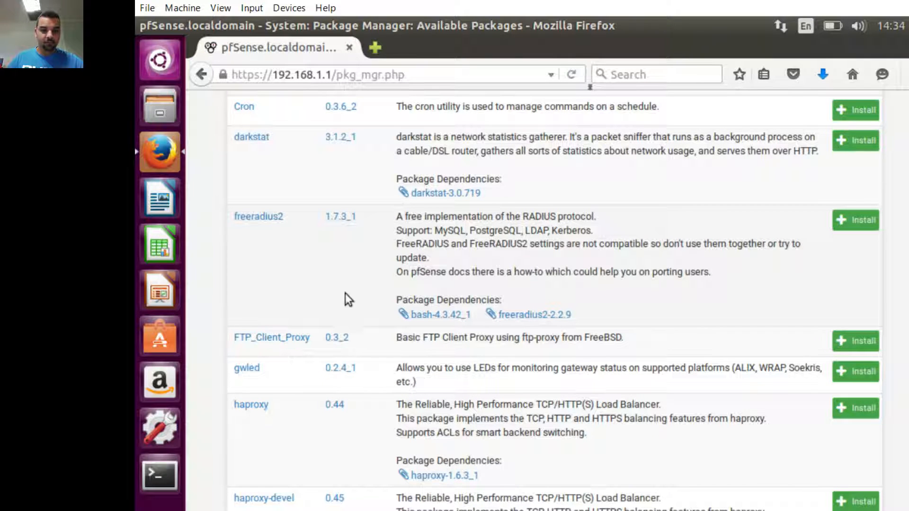
{"action": "scroll", "coordinate": [343, 293], "scroll_direction": "up", "scroll_amount": 12}
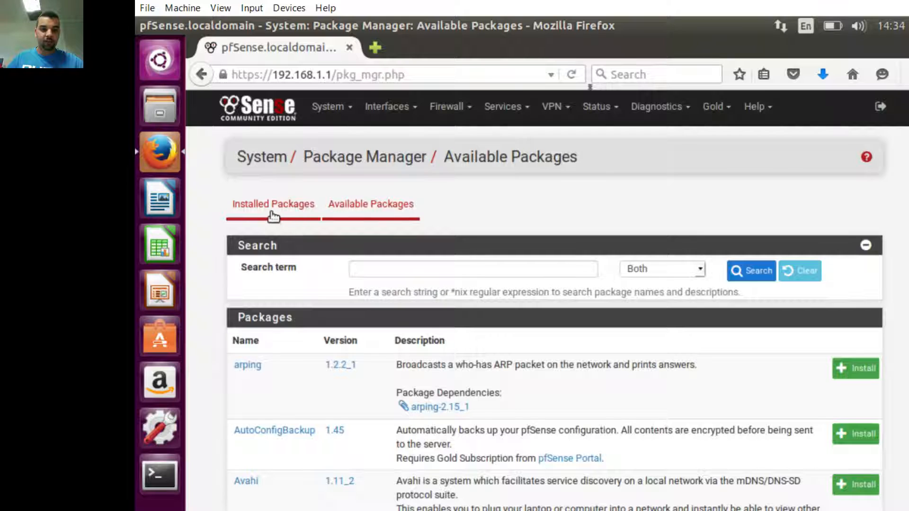
{"action": "left_click", "coordinate": [277, 214]}
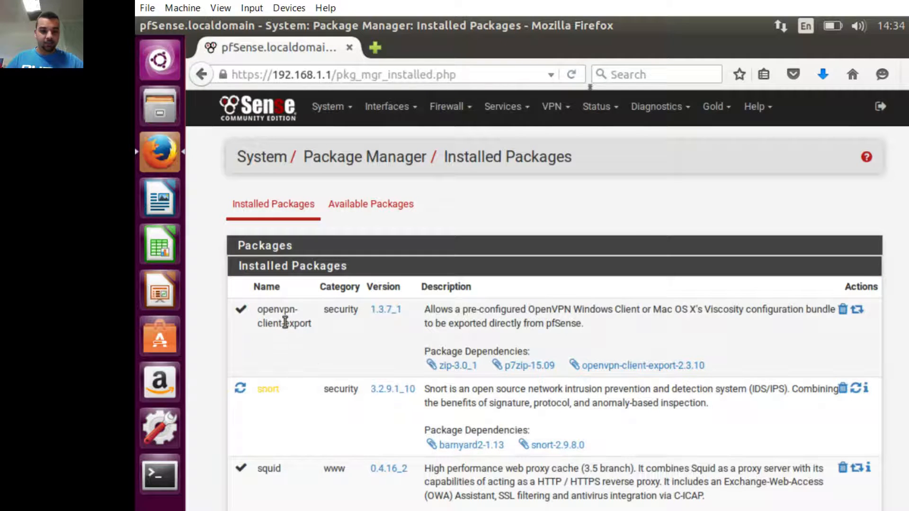
Check the openvpn-client-export entry among the installed packages and the tunnel network in the OpenVPN servers list
{"action": "triple_click", "coordinate": [286, 322]}
{"action": "left_click", "coordinate": [299, 321]}
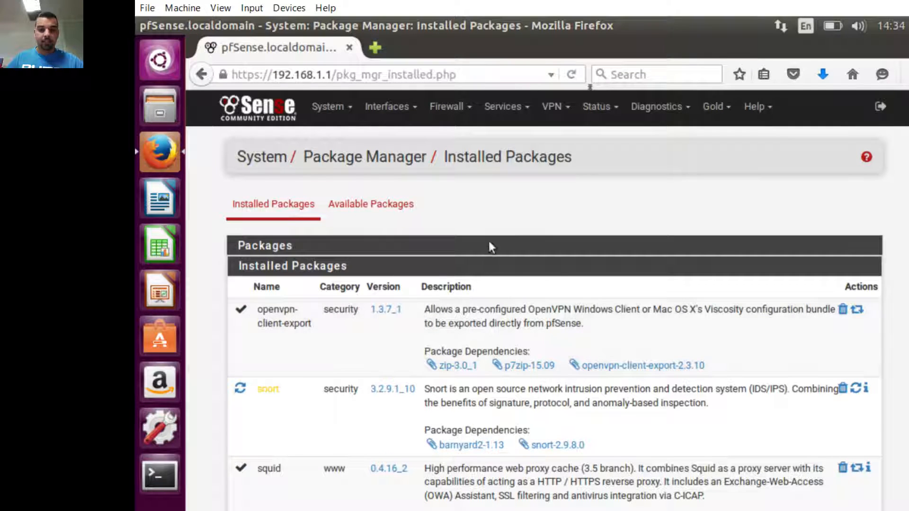
{"action": "left_click", "coordinate": [557, 107]}
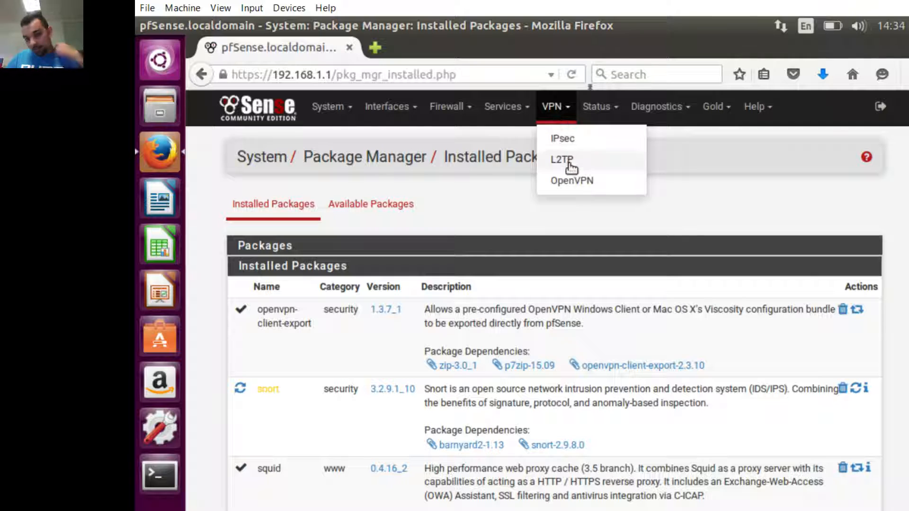
{"action": "left_click", "coordinate": [572, 181]}
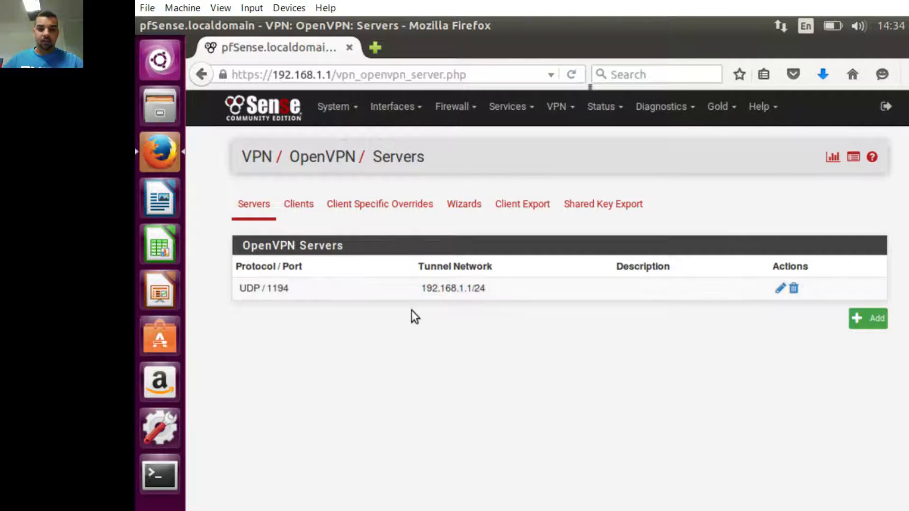
{"action": "triple_click", "coordinate": [449, 290]}
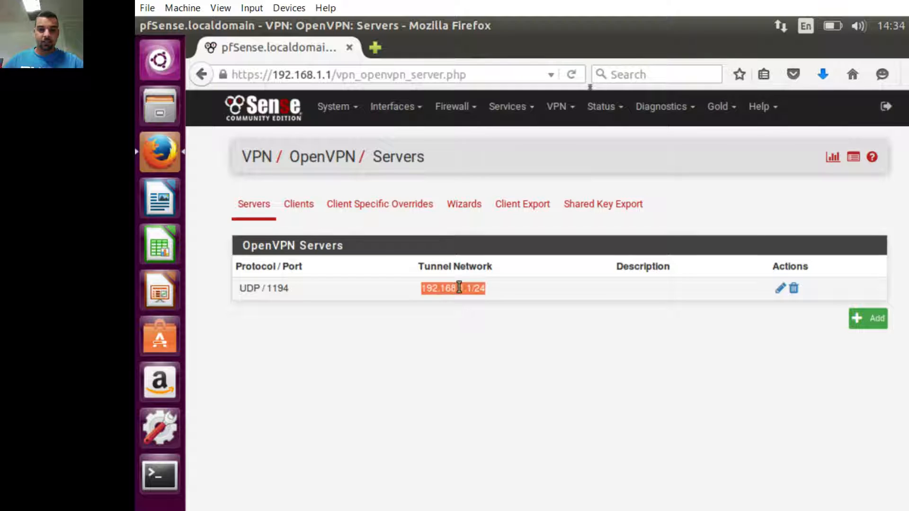
{"action": "left_click", "coordinate": [450, 287]}
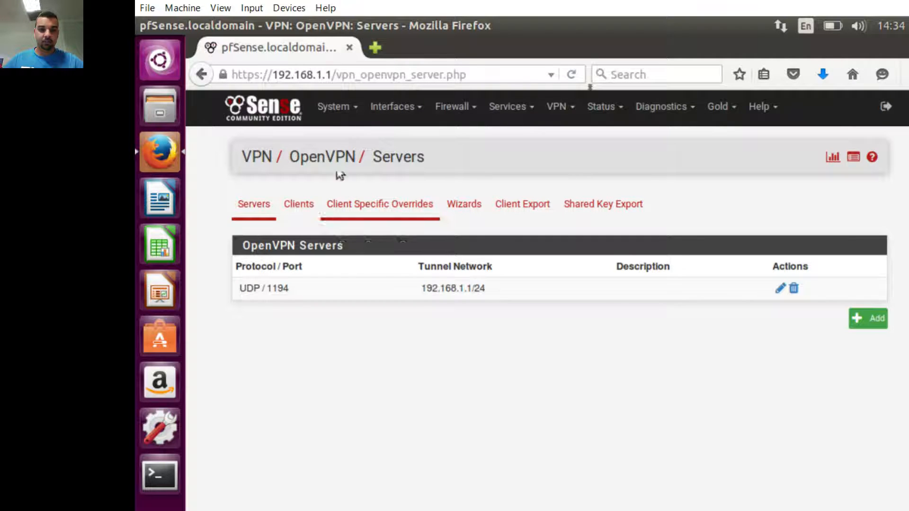
Add a new user in the User Manager and set the username to pfSenseUser
{"action": "left_click", "coordinate": [332, 108]}
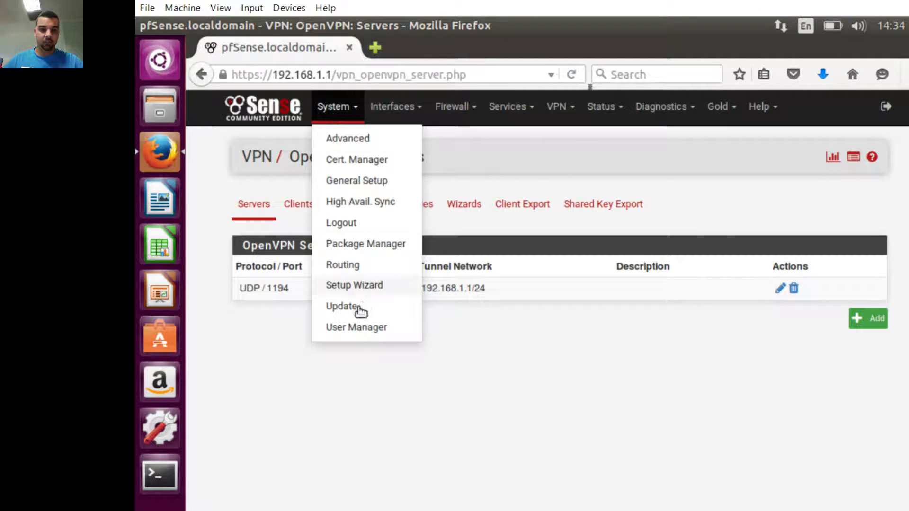
{"action": "left_click", "coordinate": [340, 335]}
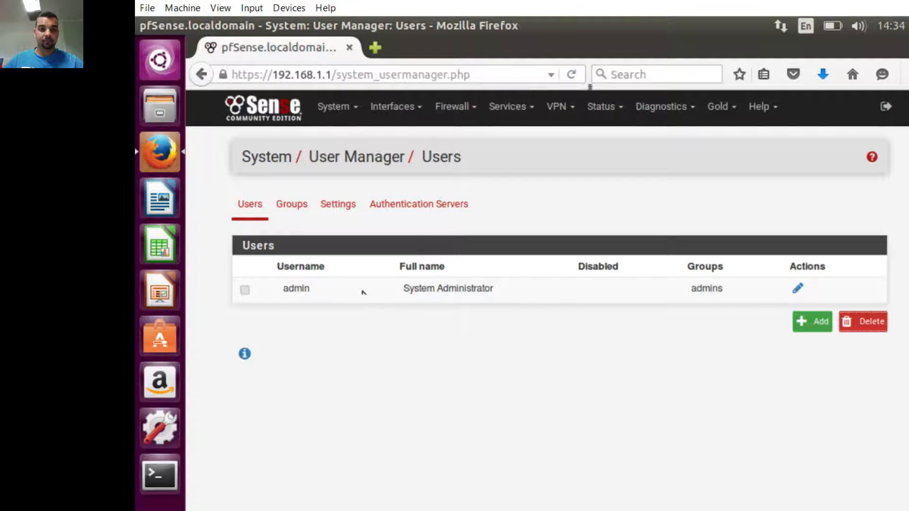
{"action": "left_click", "coordinate": [813, 327]}
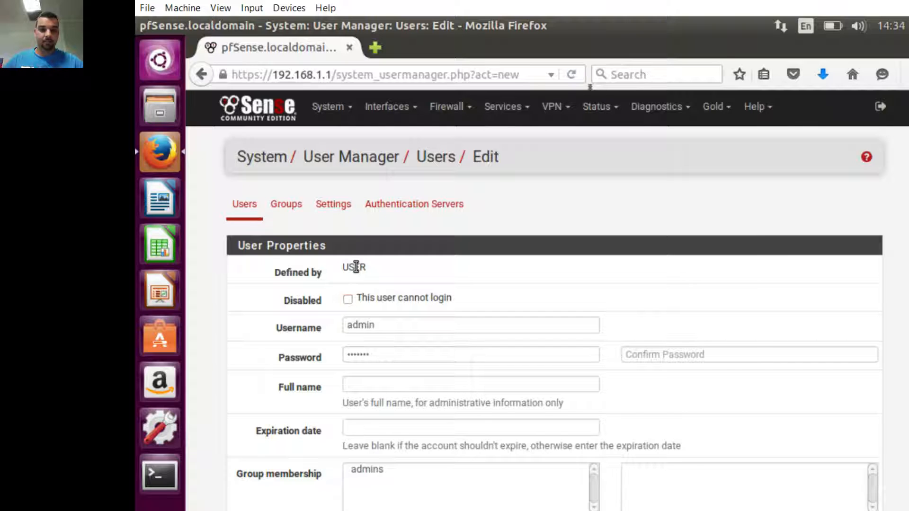
{"action": "scroll", "coordinate": [358, 279], "scroll_direction": "down", "scroll_amount": 1}
{"action": "left_click", "coordinate": [373, 294]}
{"action": "double_click", "coordinate": [372, 294]}
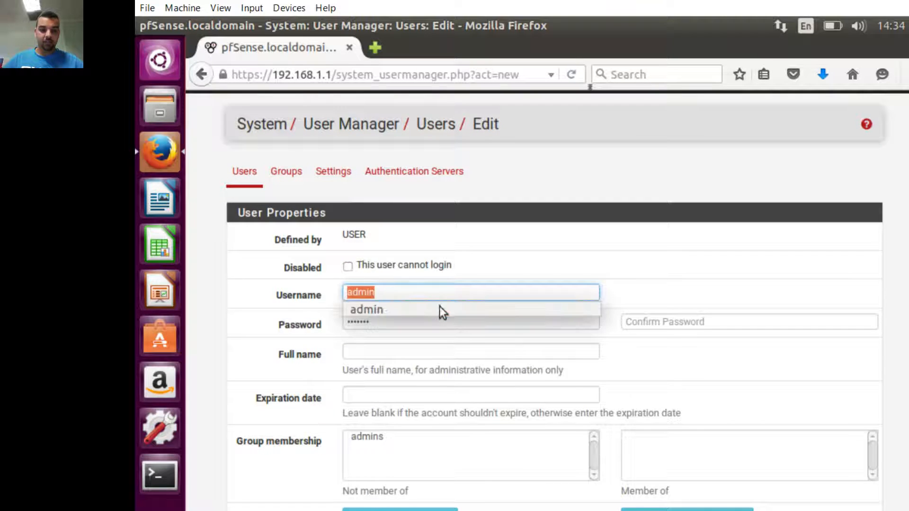
{"action": "type", "text": "p"}
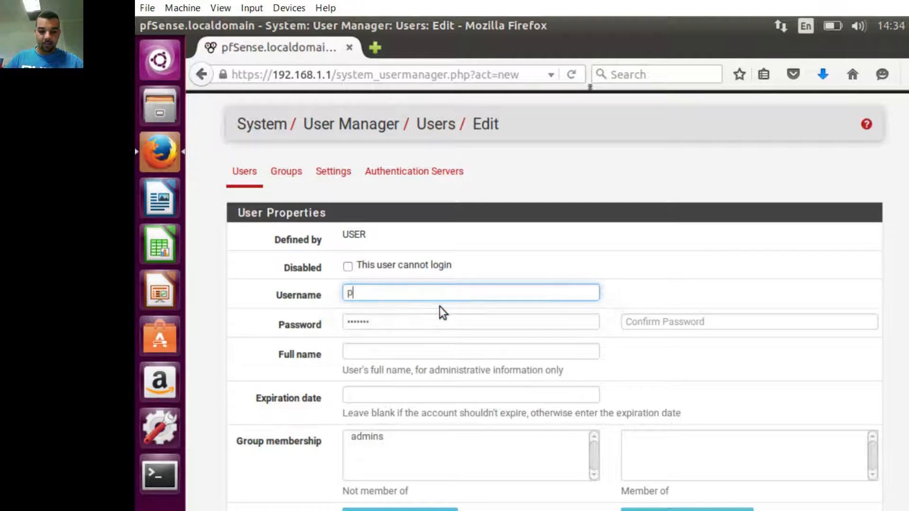
{"action": "type", "text": "fSense"}
{"action": "key", "text": "BackSpace"}
{"action": "key", "text": "BackSpace"}
{"action": "type", "text": "nseIUser"}
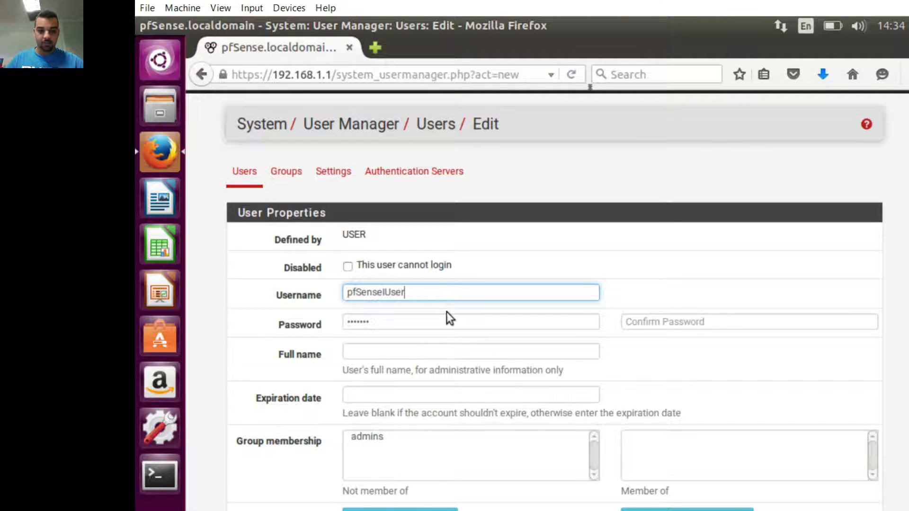
{"action": "key", "text": "Left"}
{"action": "key", "text": "Left"}
{"action": "key", "text": "Left"}
{"action": "key", "text": "Left"}
{"action": "key", "text": "BackSpace"}
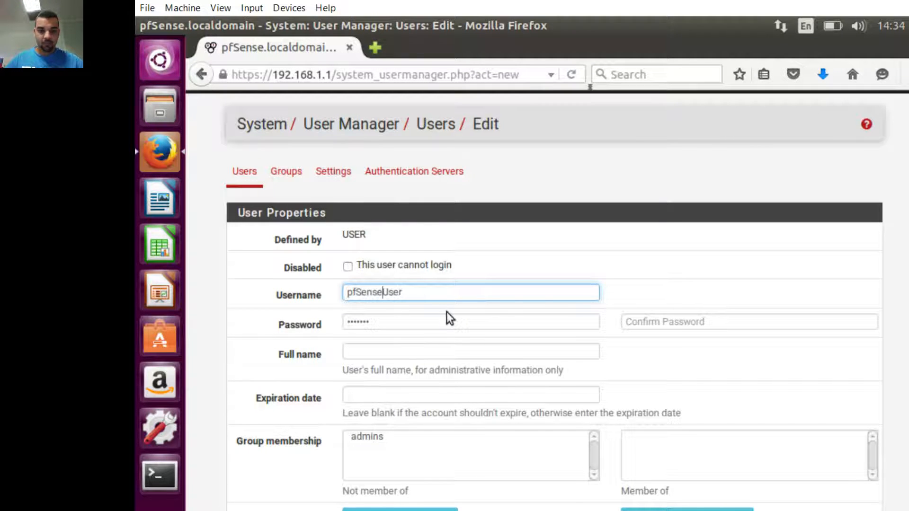
Replace the prefilled password with the new user's account password and enter it again as confirmation
{"action": "double_click", "coordinate": [389, 328]}
{"action": "type", "text": "••••"}
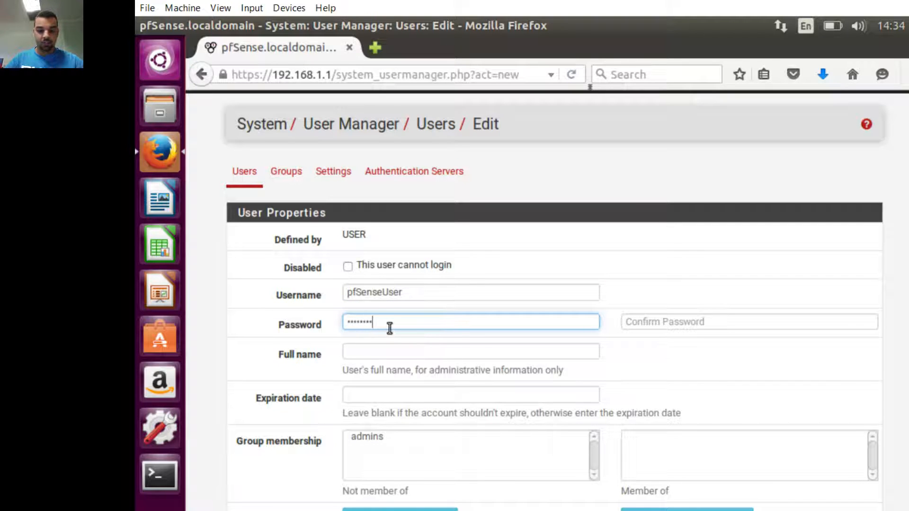
{"action": "type", "text": "•••"}
{"action": "key", "text": "Tab"}
{"action": "type", "text": "•••"}
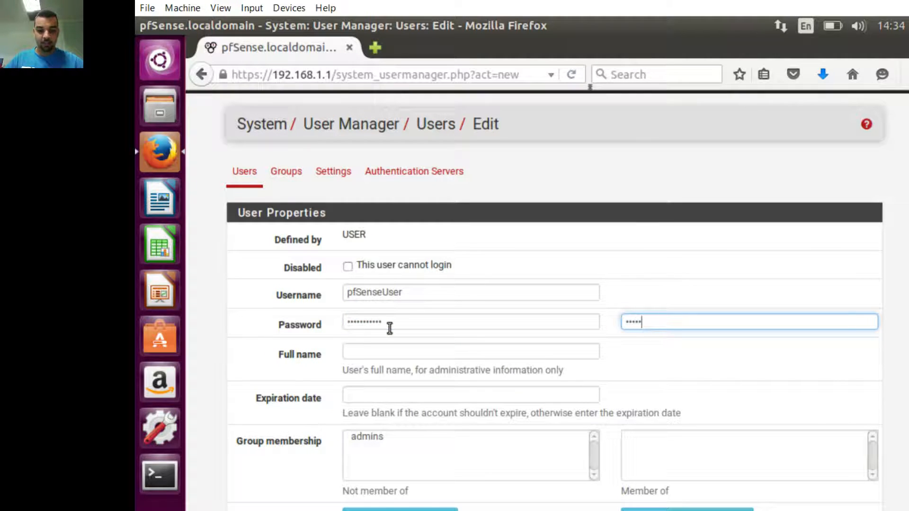
{"action": "type", "text": "••••••••"}
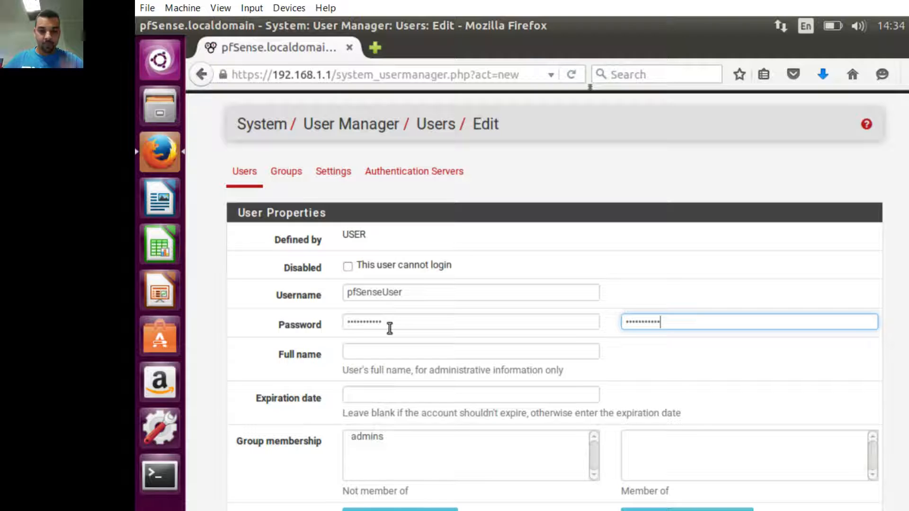
Set the new user's full name to "pfSense VPN User"
{"action": "left_click", "coordinate": [360, 352]}
{"action": "type", "text": "pfSens"}
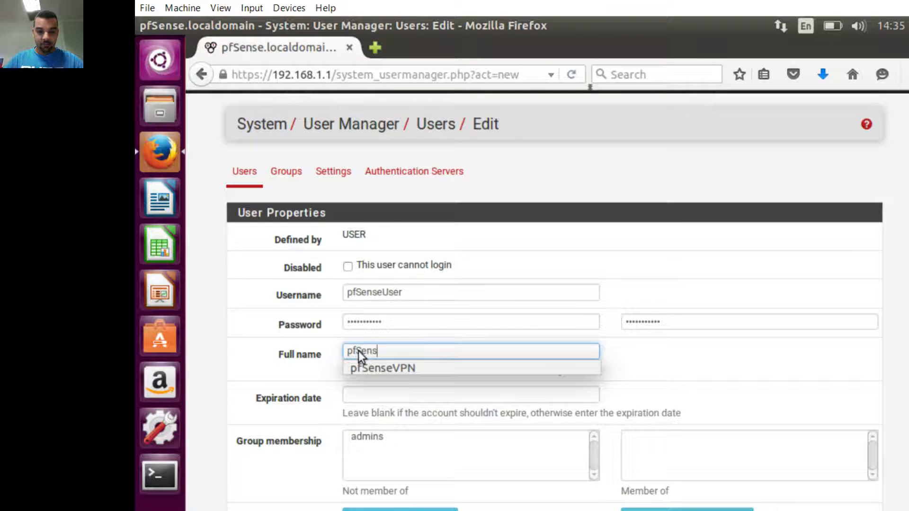
{"action": "type", "text": "e"}
{"action": "key", "text": "Down"}
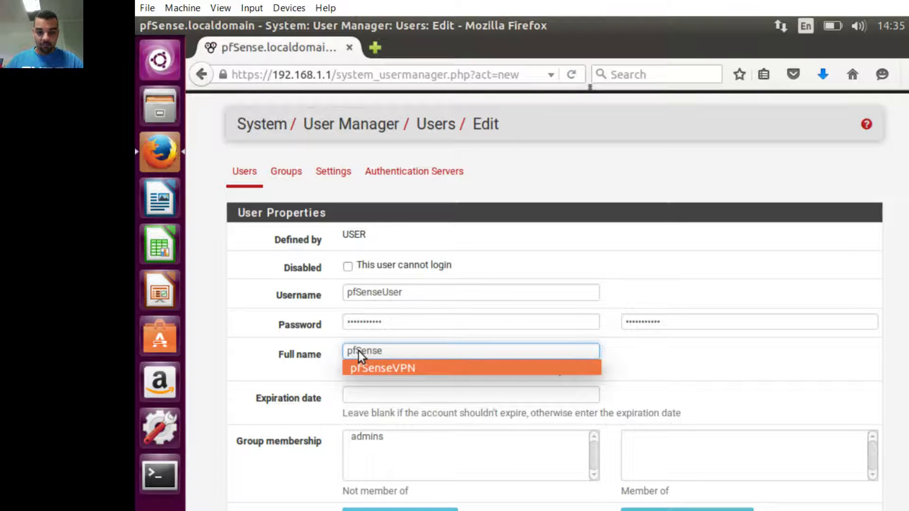
{"action": "type", "text": "VPN User"}
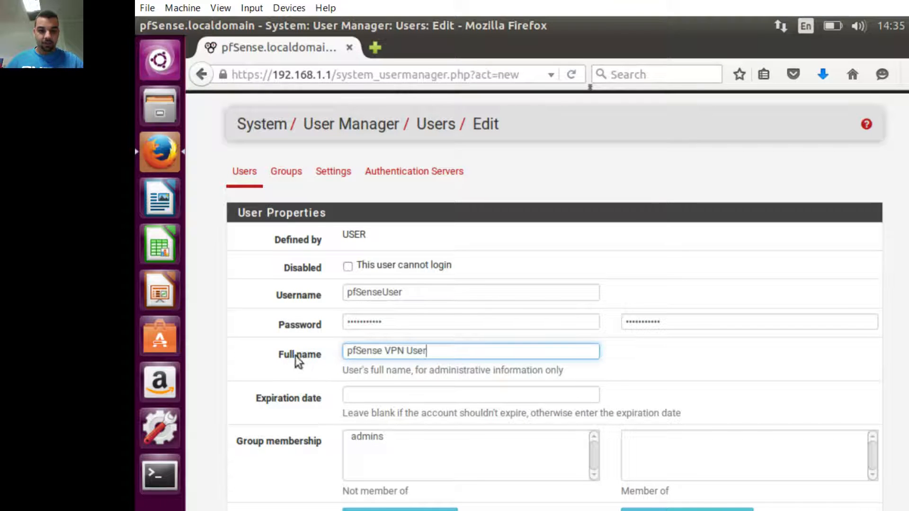
{"action": "left_click", "coordinate": [275, 335]}
Enable creating a user certificate and give it the descriptive name "pfSense VPN User Certificate"
{"action": "scroll", "coordinate": [275, 334], "scroll_direction": "down", "scroll_amount": 3}
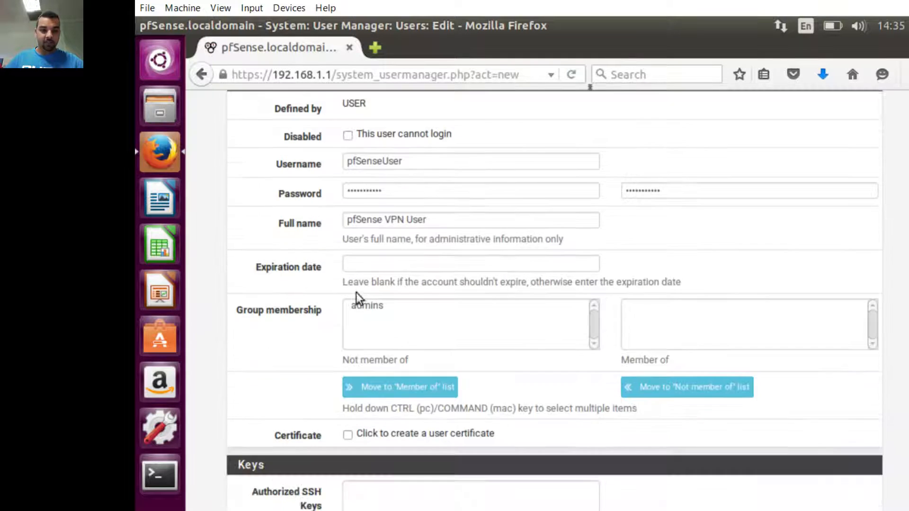
{"action": "scroll", "coordinate": [360, 304], "scroll_direction": "down", "scroll_amount": 3}
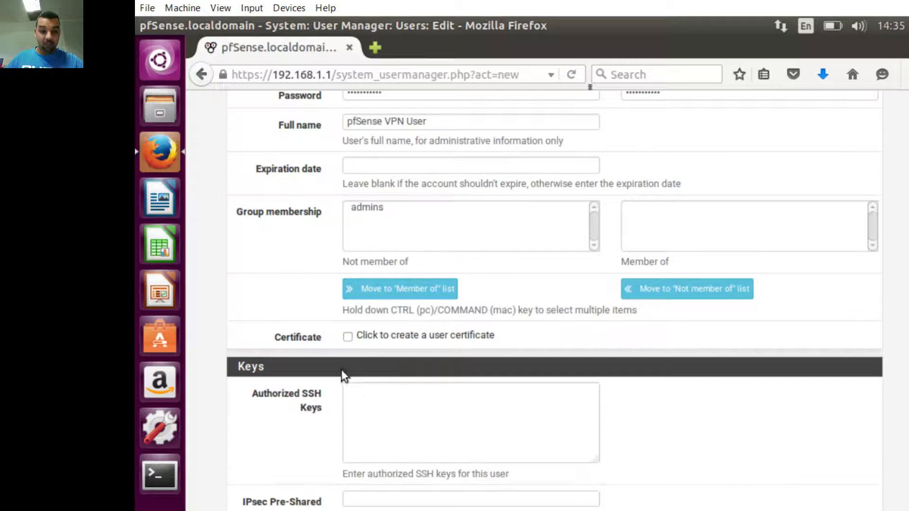
{"action": "left_click", "coordinate": [348, 336]}
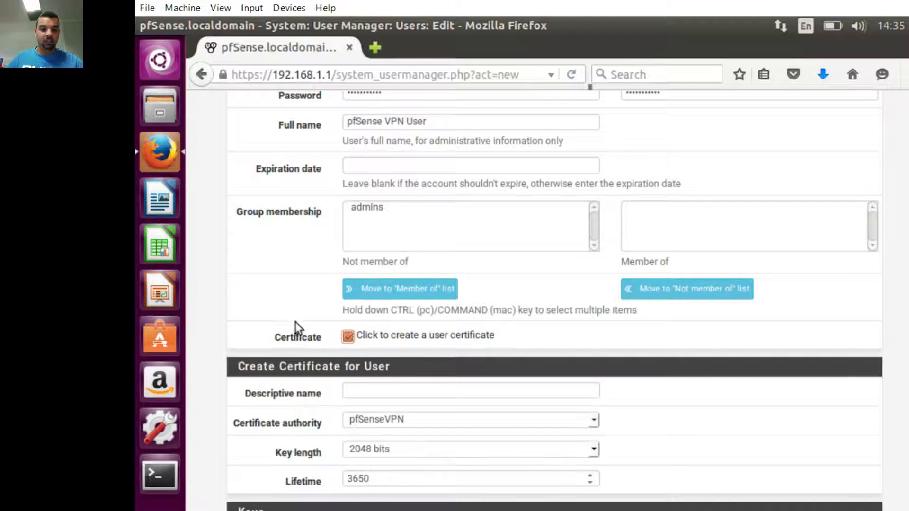
{"action": "scroll", "coordinate": [288, 318], "scroll_direction": "down", "scroll_amount": 1}
{"action": "scroll", "coordinate": [355, 332], "scroll_direction": "up", "scroll_amount": 4}
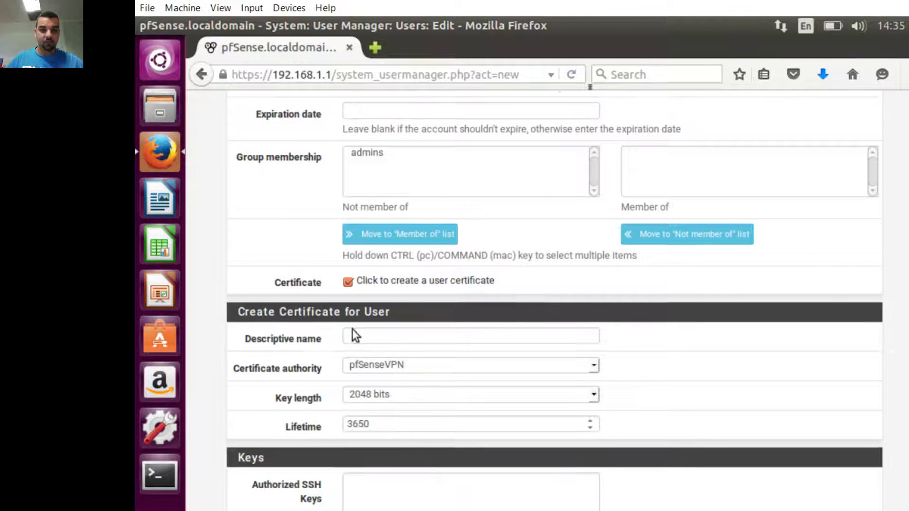
{"action": "triple_click", "coordinate": [389, 225]}
{"action": "key", "text": "ctrl+c"}
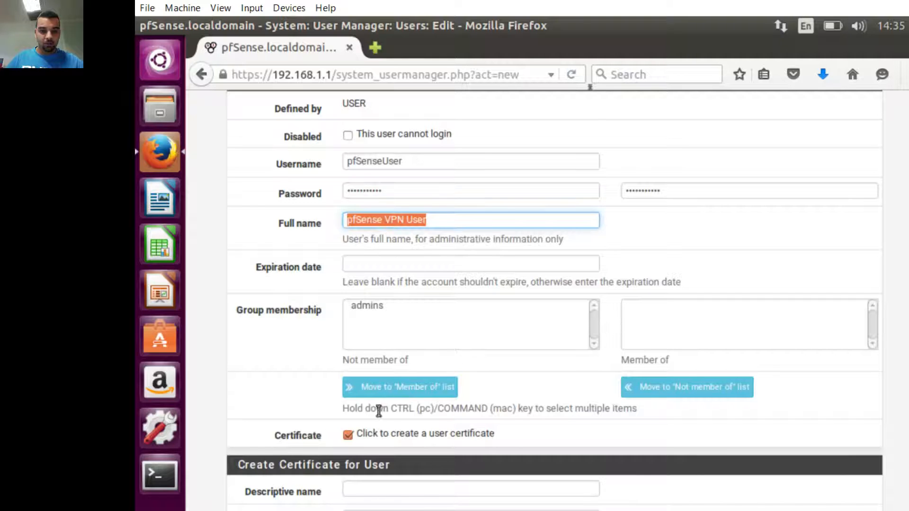
{"action": "left_click", "coordinate": [379, 487]}
{"action": "key", "text": "ctrl+v"}
{"action": "scroll", "coordinate": [407, 469], "scroll_direction": "down", "scroll_amount": 3}
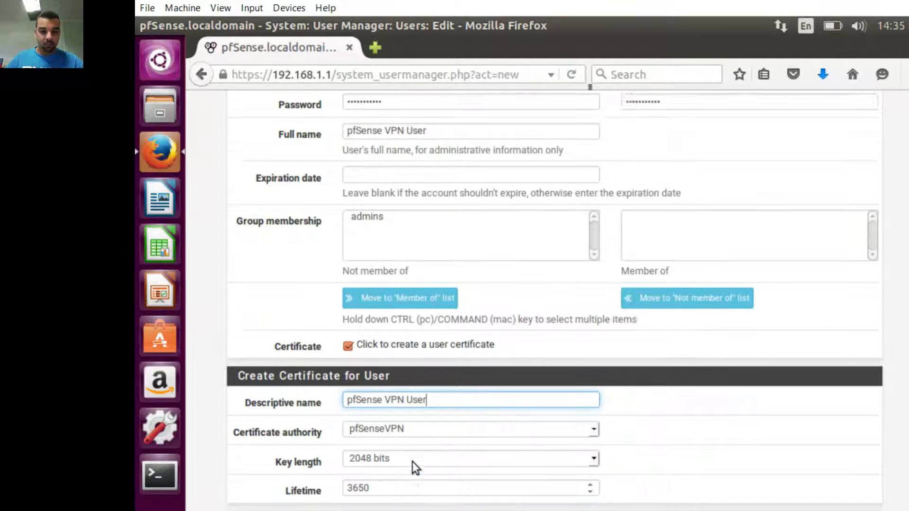
{"action": "type", "text": "Certificate"}
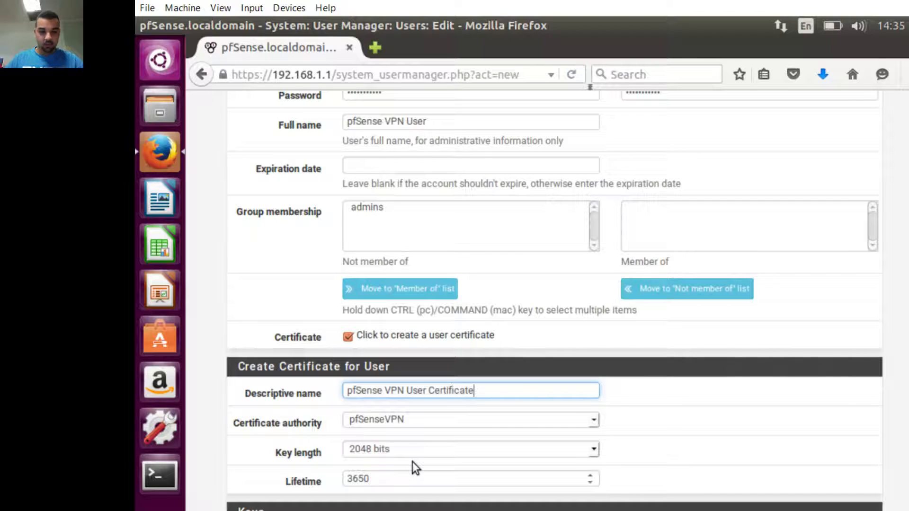
{"action": "left_click", "coordinate": [662, 415]}
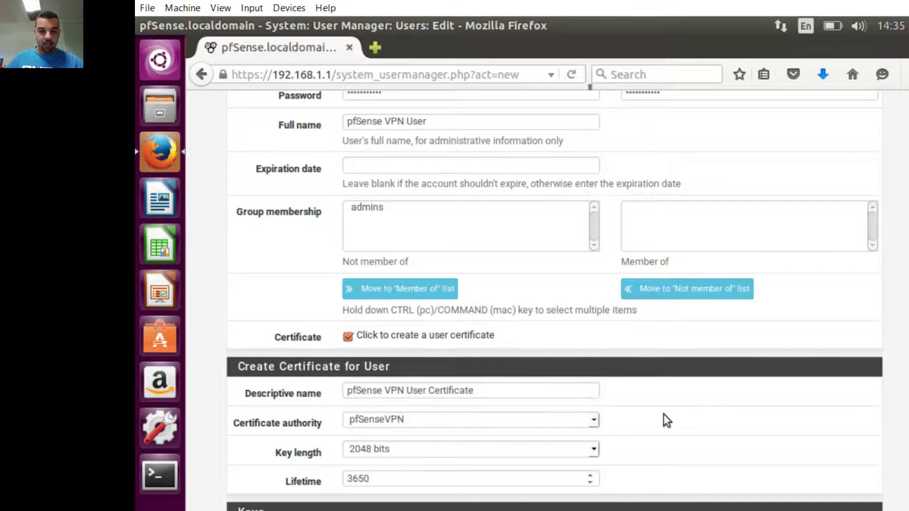
Keep pfSenseVPN as the certificate authority with the default key length and lifetime, and save the new user
{"action": "scroll", "coordinate": [542, 420], "scroll_direction": "down", "scroll_amount": 3}
{"action": "left_click", "coordinate": [437, 354]}
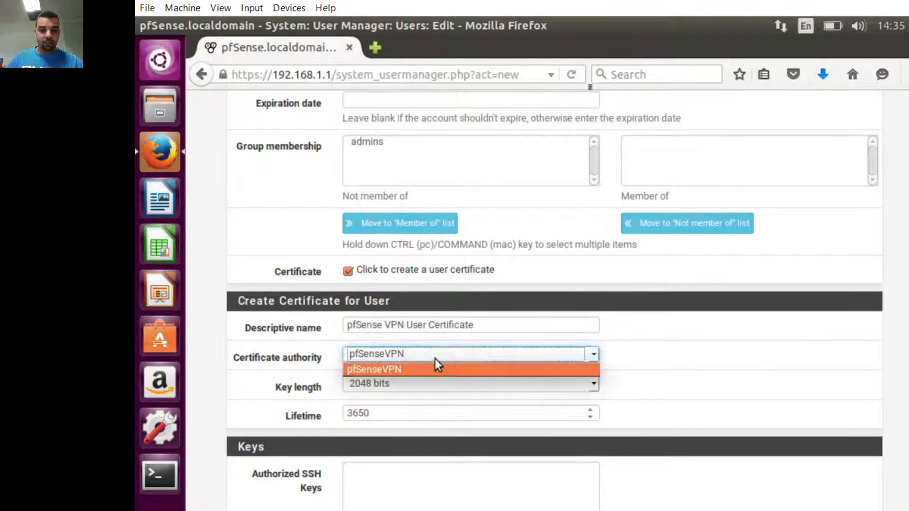
{"action": "left_click", "coordinate": [436, 359]}
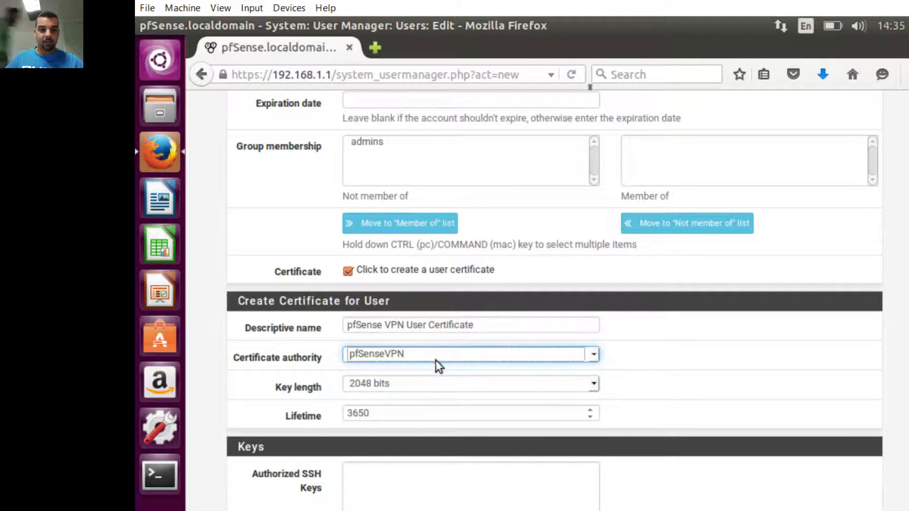
{"action": "left_click", "coordinate": [731, 384]}
{"action": "scroll", "coordinate": [571, 376], "scroll_direction": "down", "scroll_amount": 4}
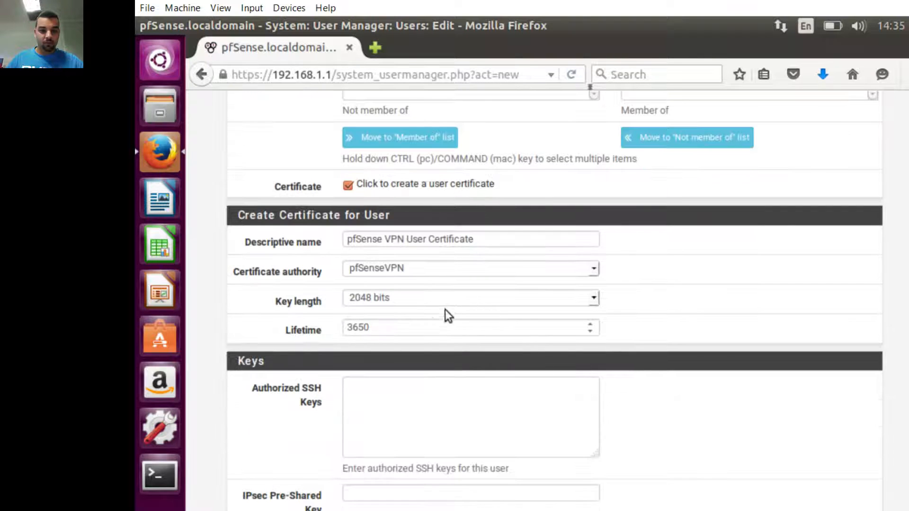
{"action": "left_click", "coordinate": [365, 510]}
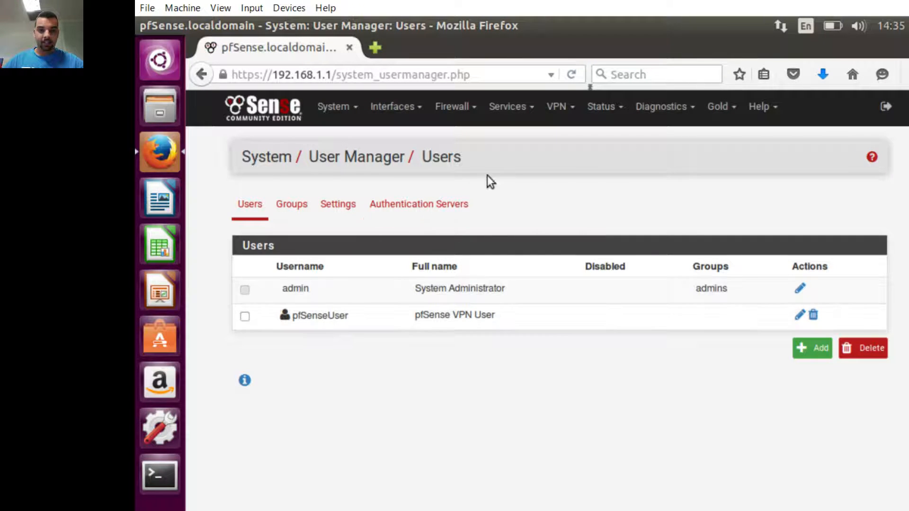
Open the Client Export utility in the OpenVPN configuration
{"action": "left_click", "coordinate": [552, 108]}
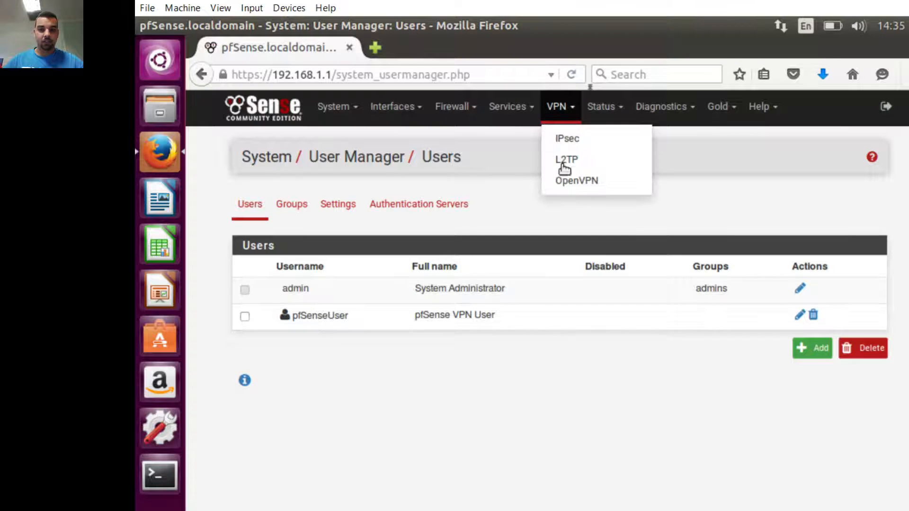
{"action": "left_click", "coordinate": [565, 179]}
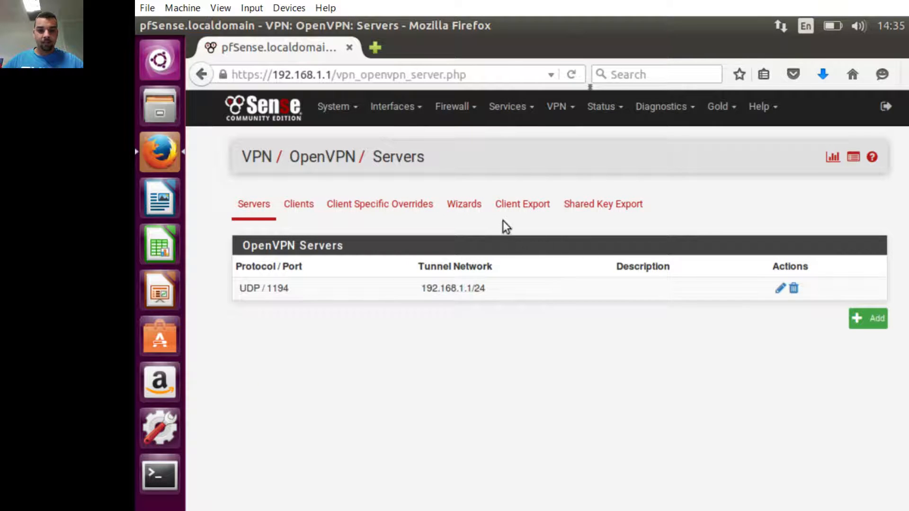
{"action": "left_click", "coordinate": [516, 205]}
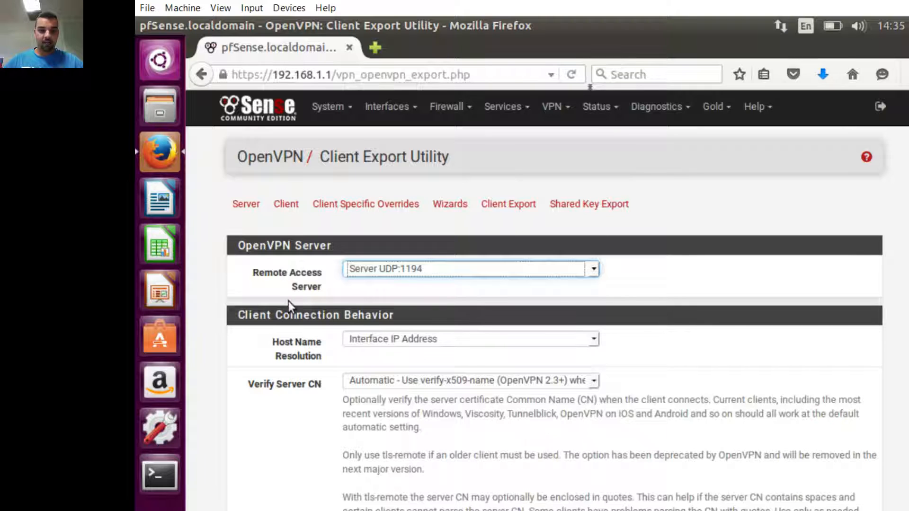
Export the standard configuration archive for pfSenseUser from the OpenVPN clients list and save the zip file
{"action": "scroll", "coordinate": [407, 274], "scroll_direction": "down", "scroll_amount": 2}
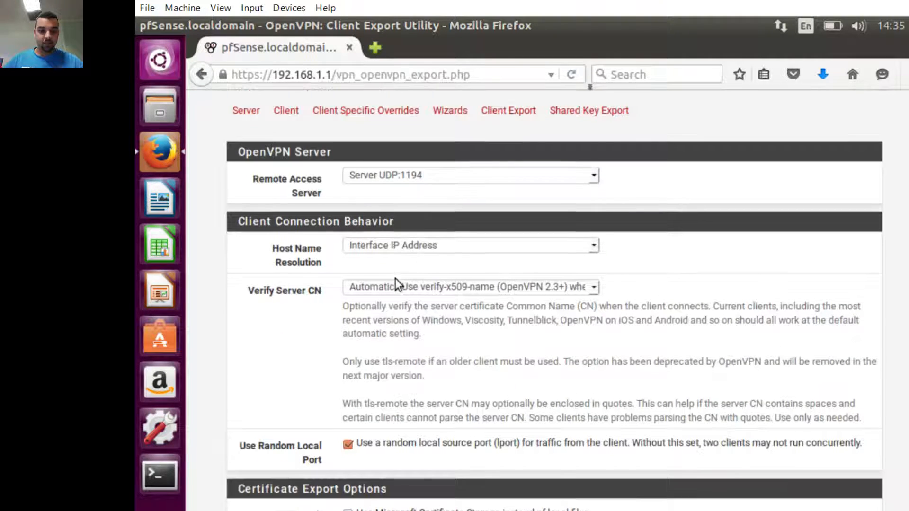
{"action": "scroll", "coordinate": [383, 266], "scroll_direction": "down", "scroll_amount": 4}
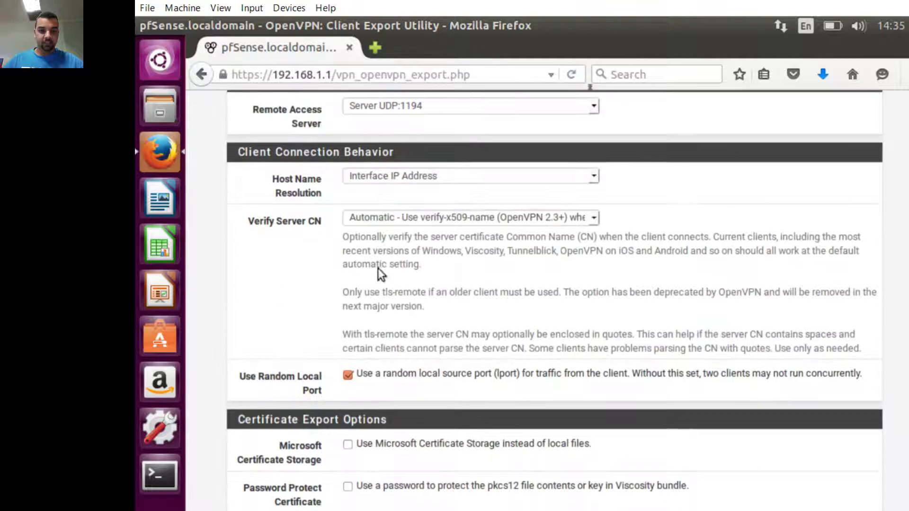
{"action": "scroll", "coordinate": [355, 284], "scroll_direction": "down", "scroll_amount": 8}
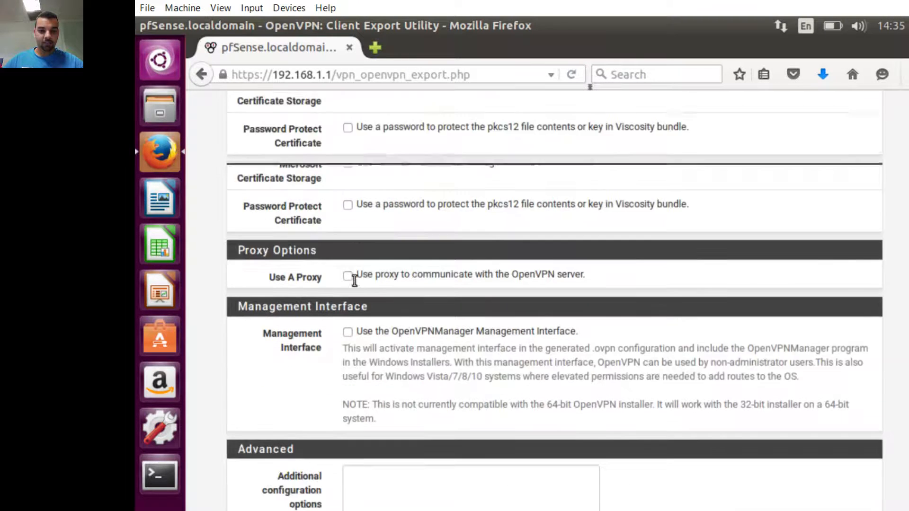
{"action": "scroll", "coordinate": [449, 391], "scroll_direction": "down", "scroll_amount": 2}
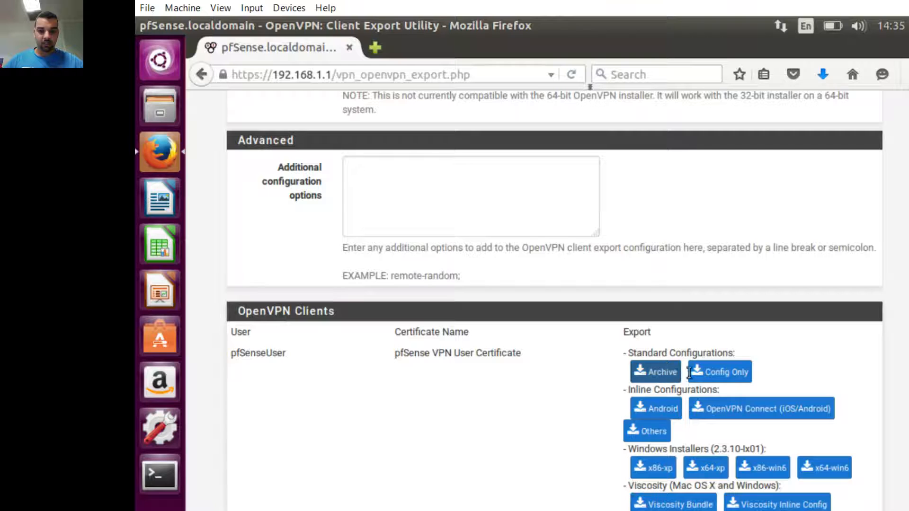
{"action": "left_click", "coordinate": [665, 374]}
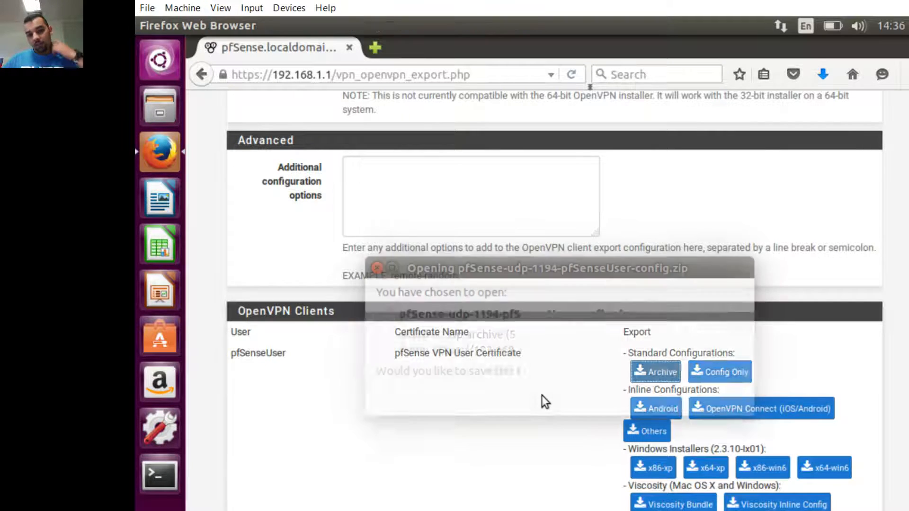
{"action": "left_click", "coordinate": [684, 393]}
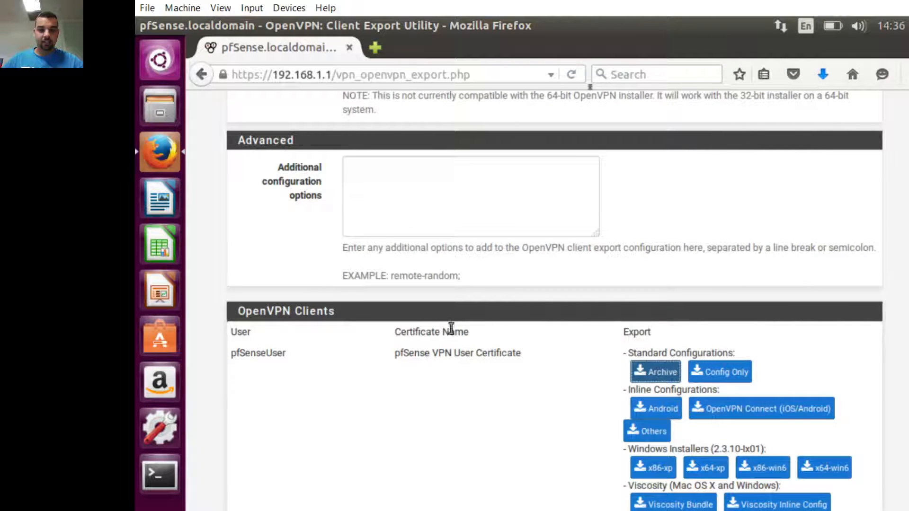
{"action": "left_click", "coordinate": [388, 360]}
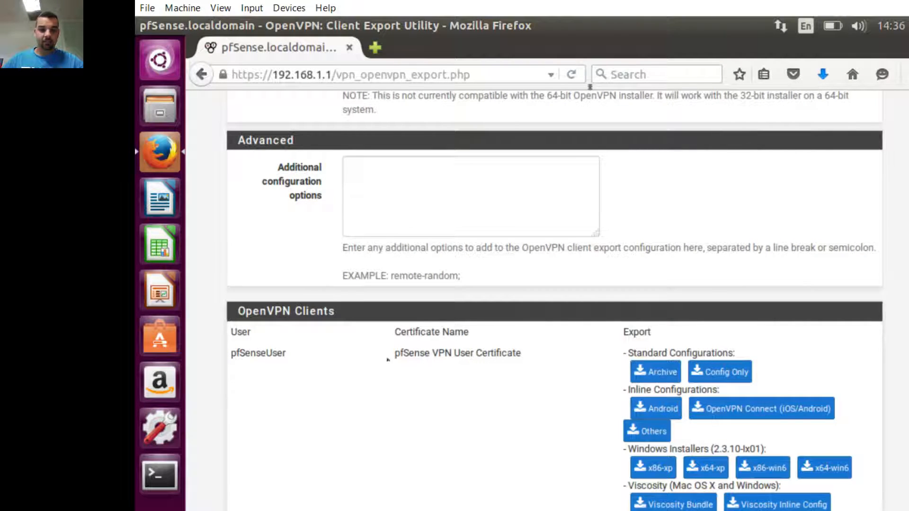
Switch to the Terminal, run "sudo apt-get install openvpn" and enter the sudo password
{"action": "left_click", "coordinate": [161, 471]}
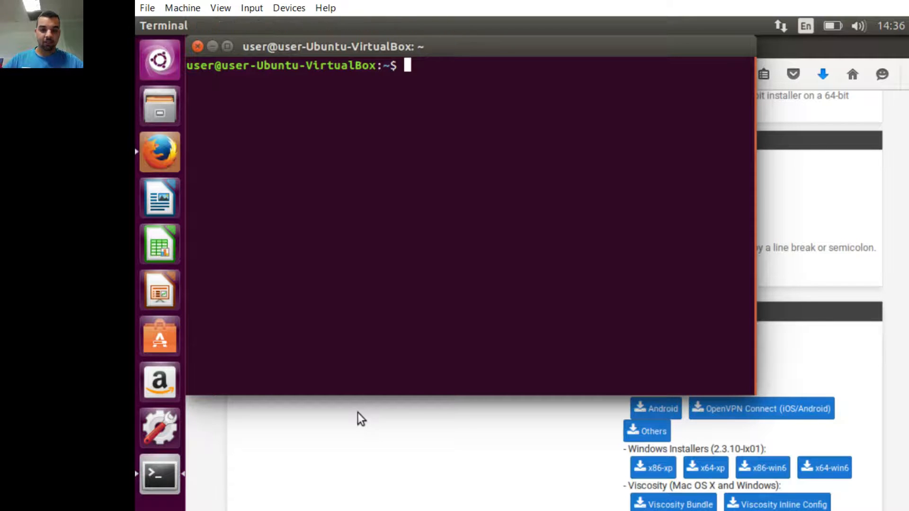
{"action": "type", "text": "sudo ap"}
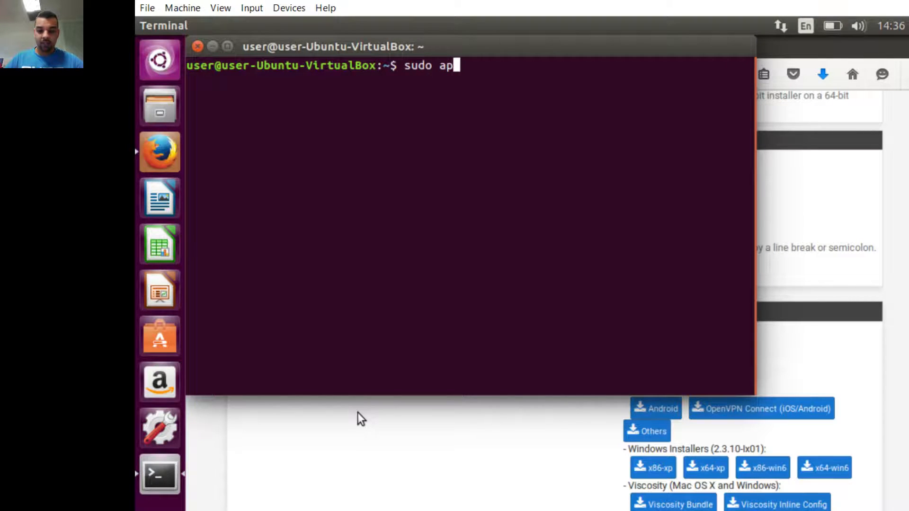
{"action": "type", "text": "t-get install"}
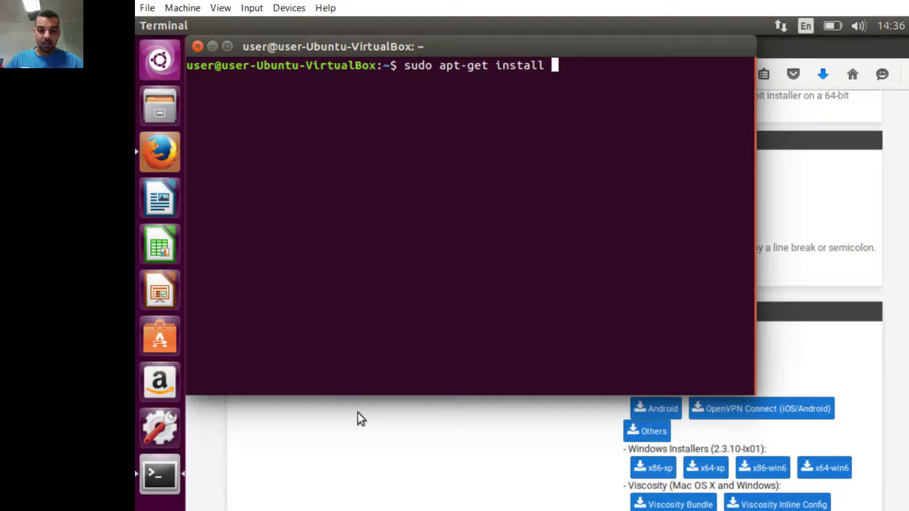
{"action": "type", "text": "openvpn"}
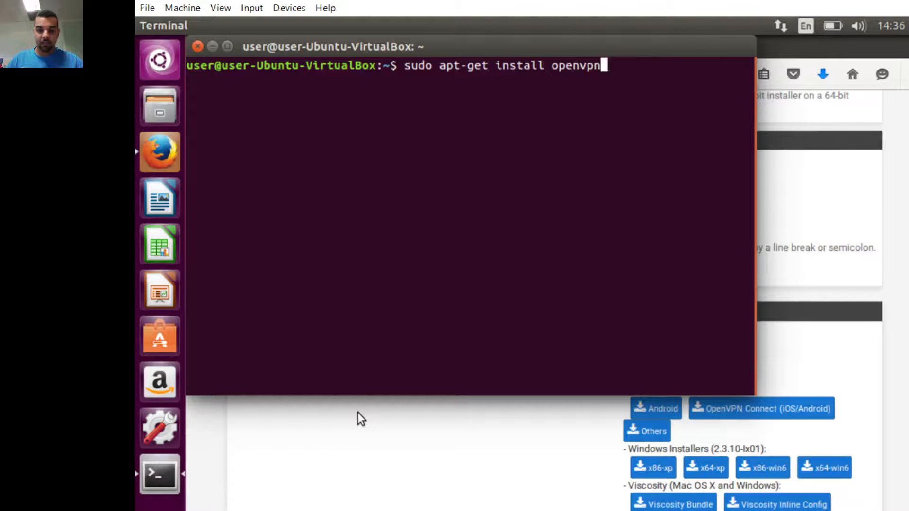
{"action": "key", "text": "Return"}
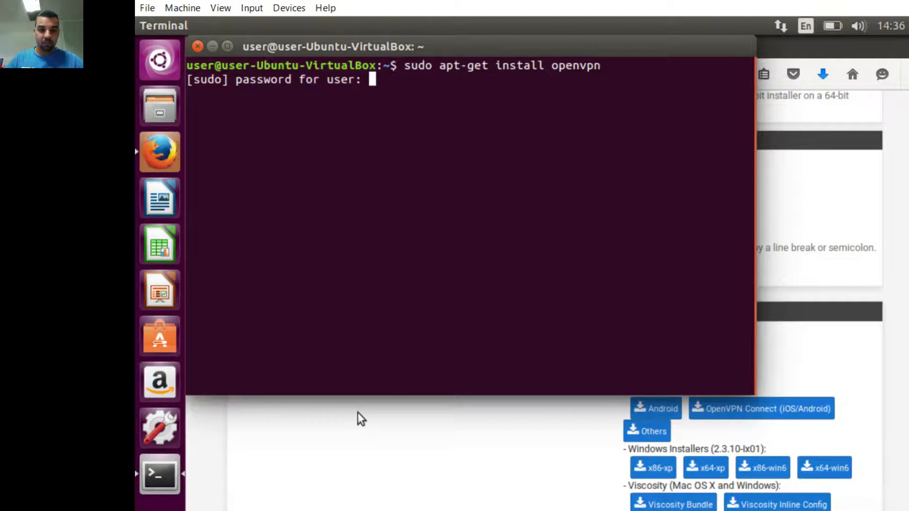
{"action": "key", "text": "Return"}
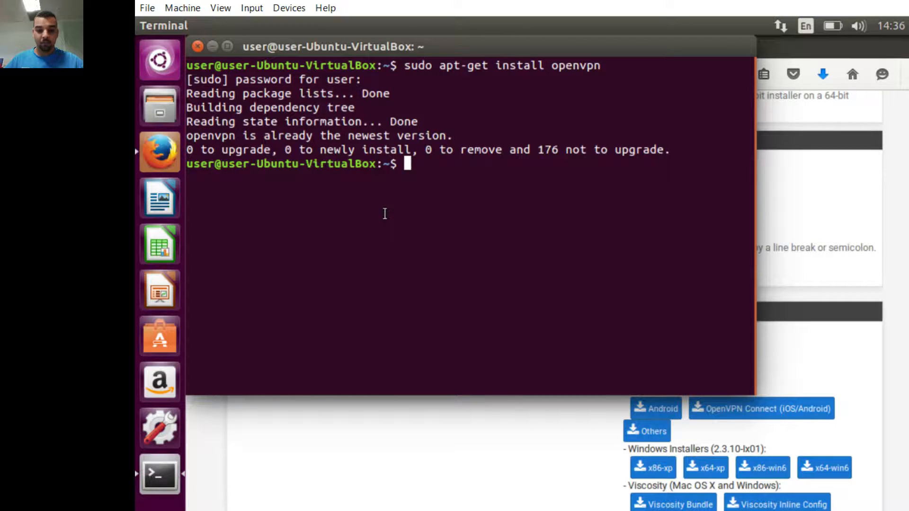
Check the installed OpenVPN version with "openvpn --version"
{"action": "type", "text": "open --ve"}
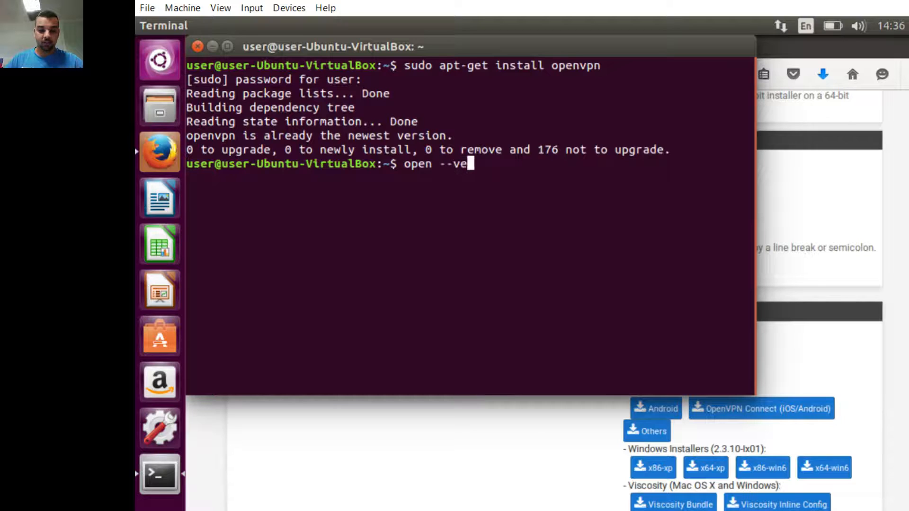
{"action": "key", "text": "BackSpace"}
{"action": "key", "text": "BackSpace"}
{"action": "key", "text": "BackSpace"}
{"action": "key", "text": "BackSpace"}
{"action": "key", "text": "BackSpace"}
{"action": "type", "text": "vpn --"}
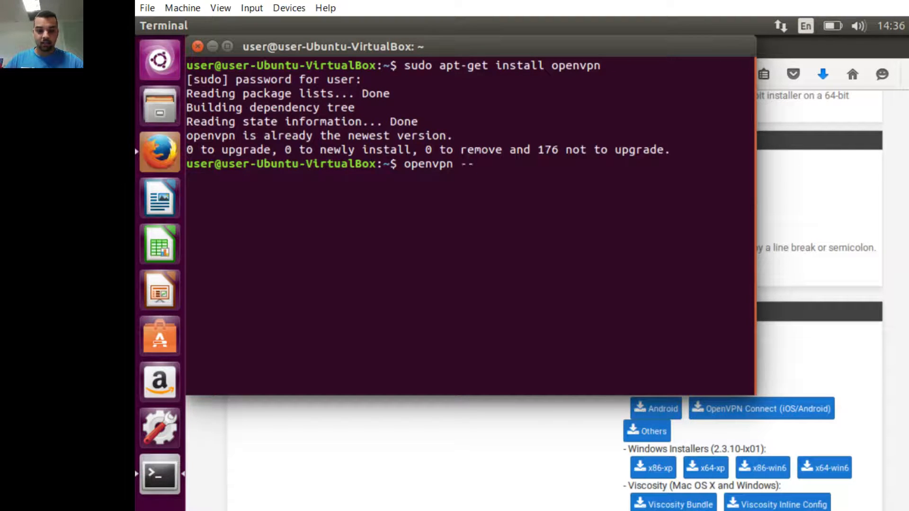
{"action": "type", "text": "version"}
{"action": "key", "text": "Return"}
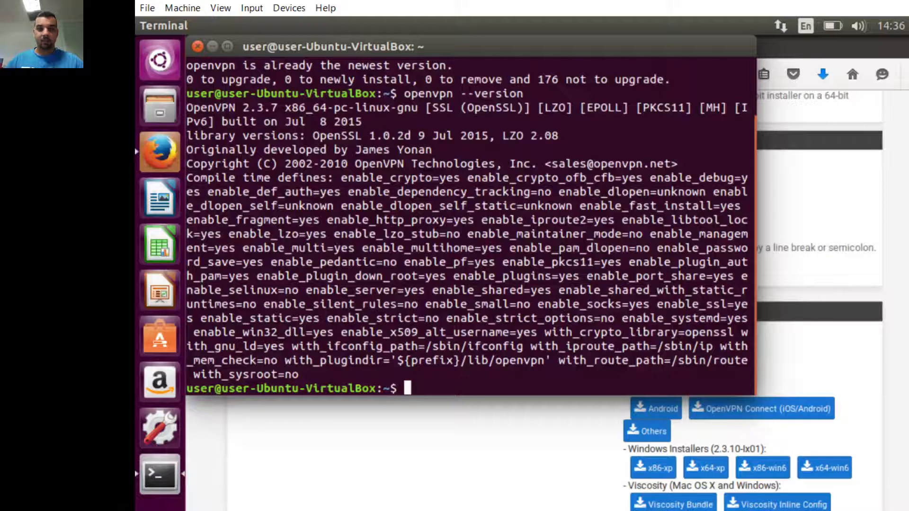
Switch to Files and paste pfSense-udp-1194-pfSenseUser-config.zip from Downloads into the client-openvpn folder on the Desktop
{"action": "left_click", "coordinate": [311, 440]}
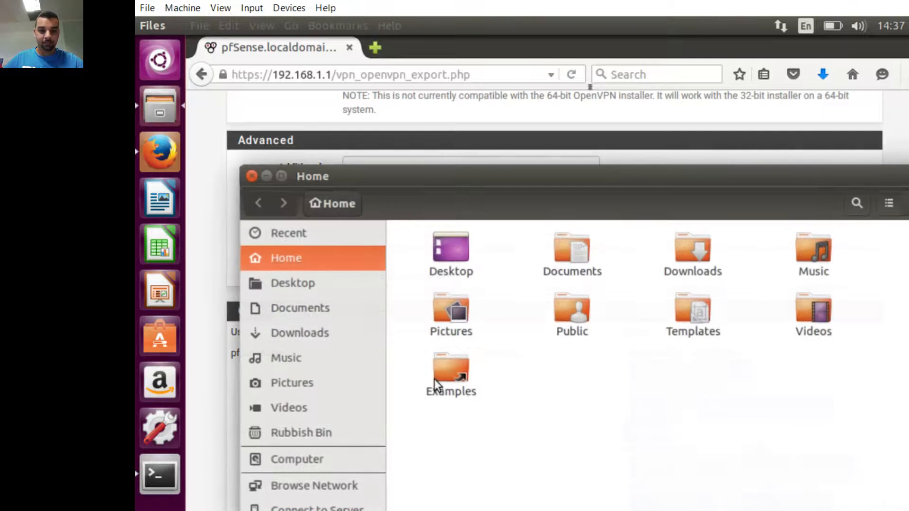
{"action": "left_click", "coordinate": [323, 332]}
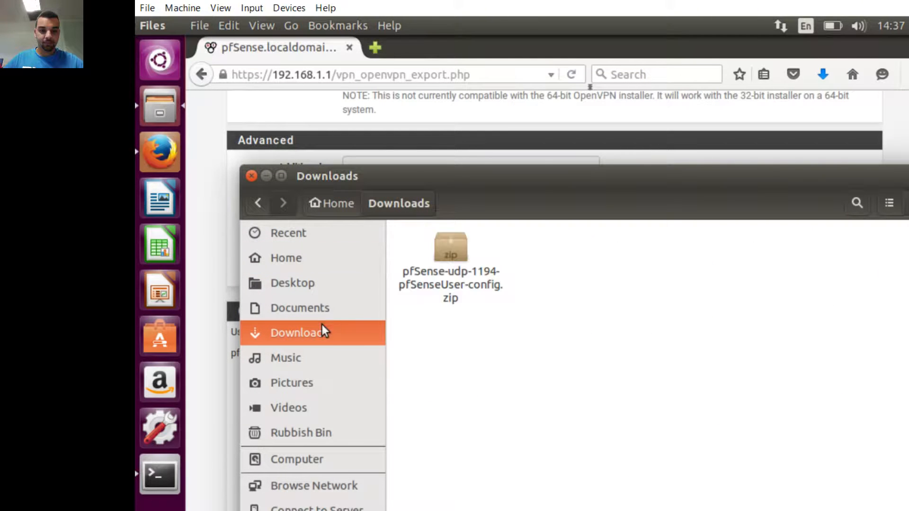
{"action": "left_click", "coordinate": [450, 276]}
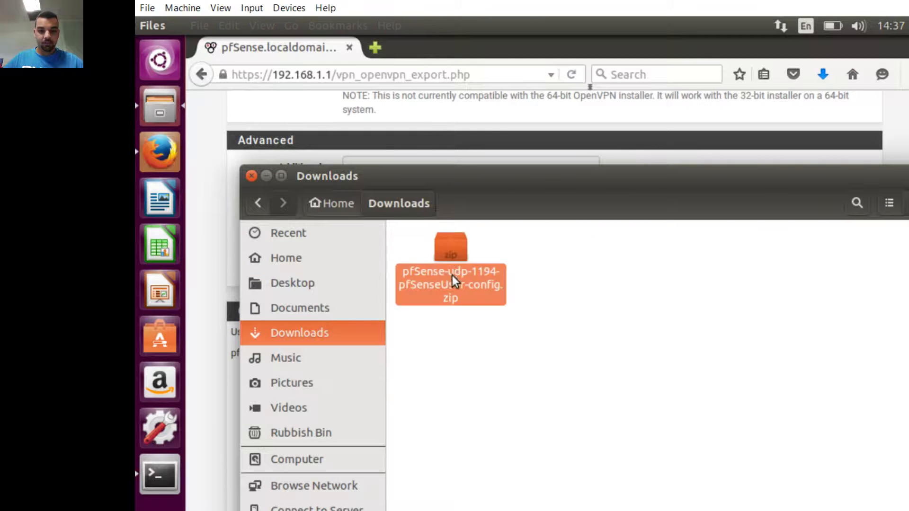
{"action": "left_click", "coordinate": [300, 285]}
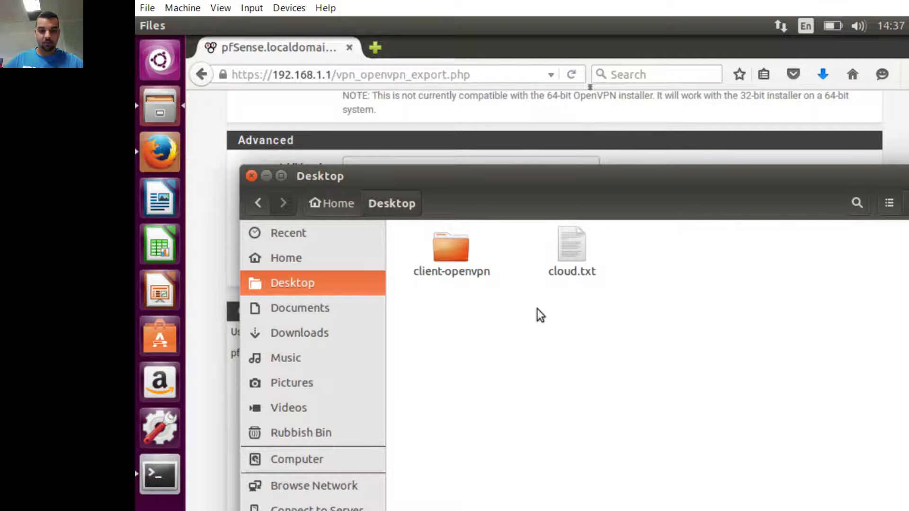
{"action": "key", "text": "ctrl+v"}
{"action": "left_click_drag", "start_coordinate": [661, 303], "coordinate": [467, 203]}
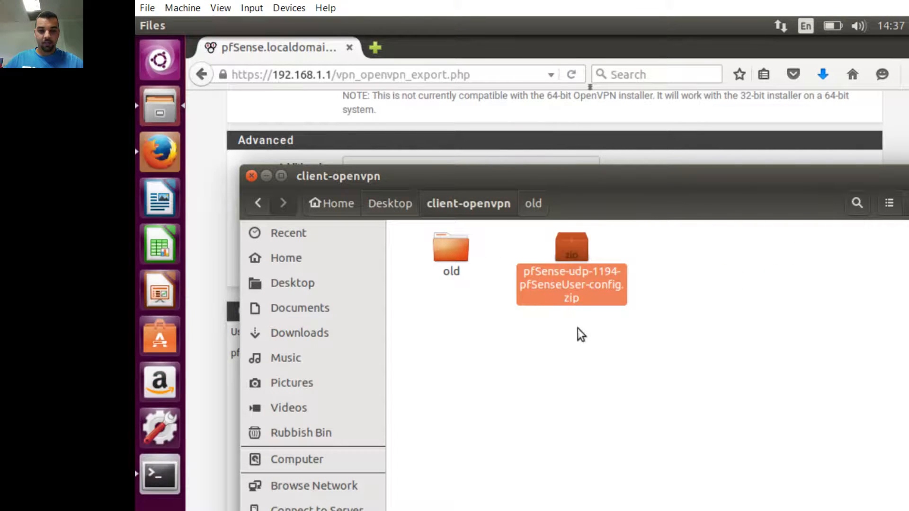
Extract pfSense-udp-1194-pfSenseUser-config.zip in place, move the zip into the extracted pfSense-udp-1194-pfSenseUser folder and open that folder
{"action": "right_click", "coordinate": [592, 294]}
{"action": "left_click", "coordinate": [619, 510]}
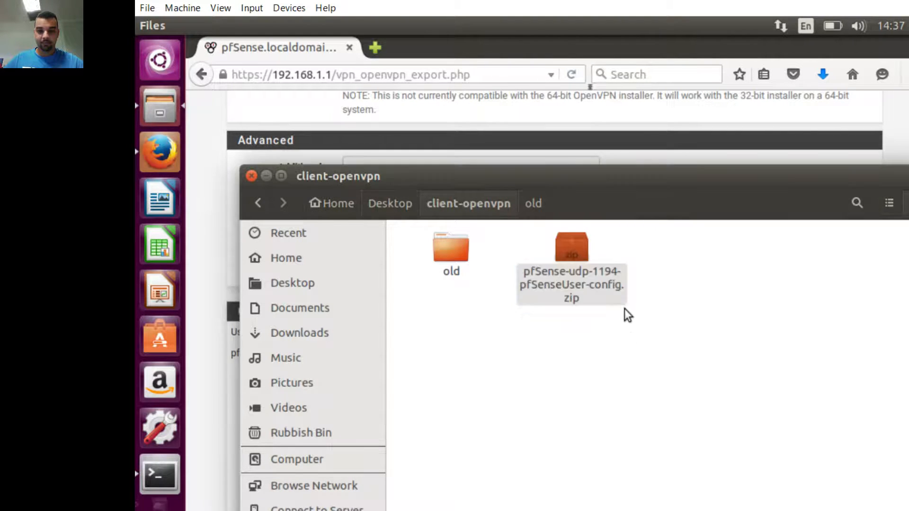
{"action": "left_click_drag", "start_coordinate": [664, 279], "coordinate": [586, 263]}
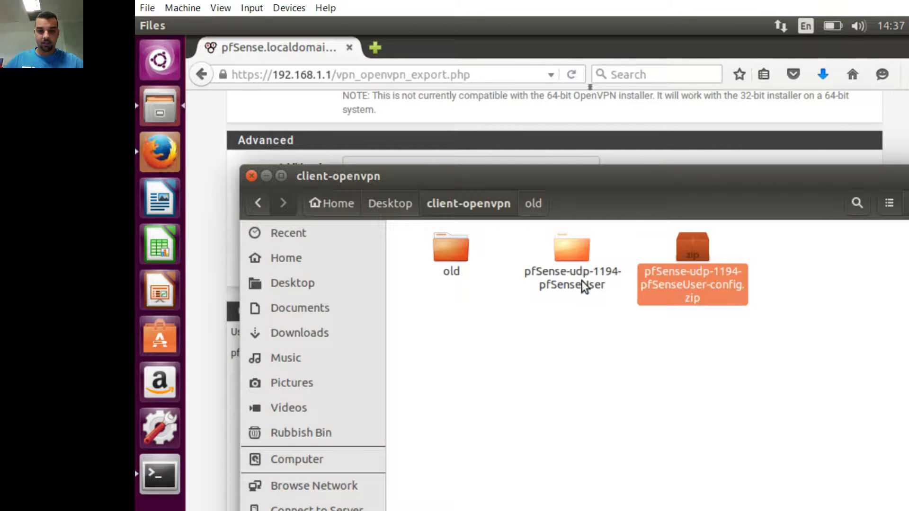
{"action": "left_click", "coordinate": [627, 334]}
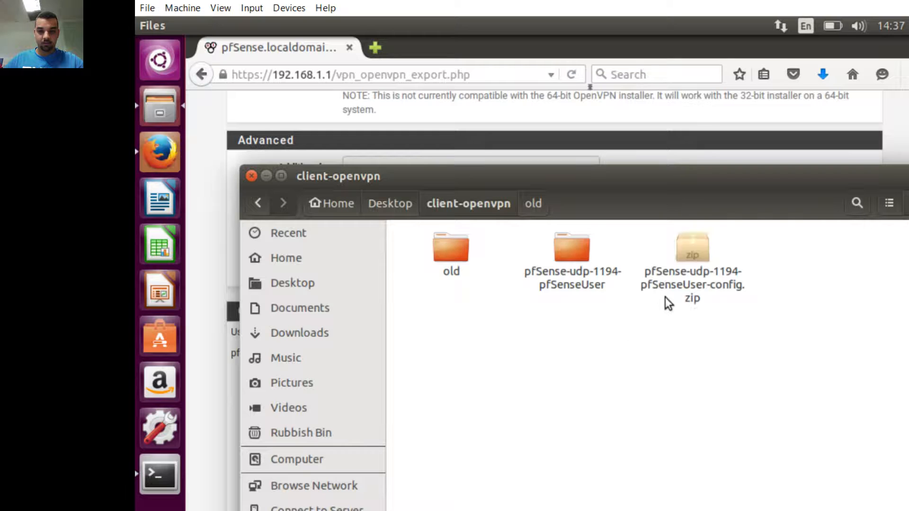
{"action": "left_click_drag", "start_coordinate": [668, 296], "coordinate": [575, 273]}
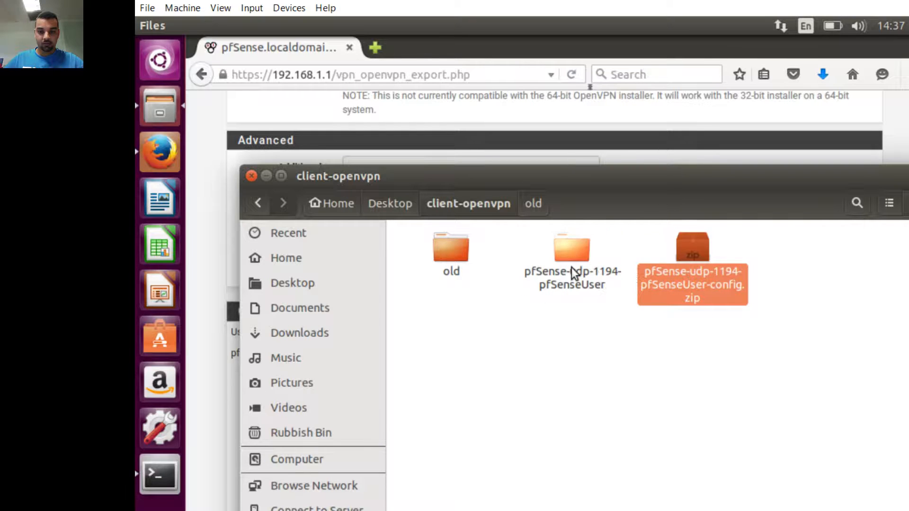
{"action": "left_click_drag", "start_coordinate": [690, 300], "coordinate": [578, 270]}
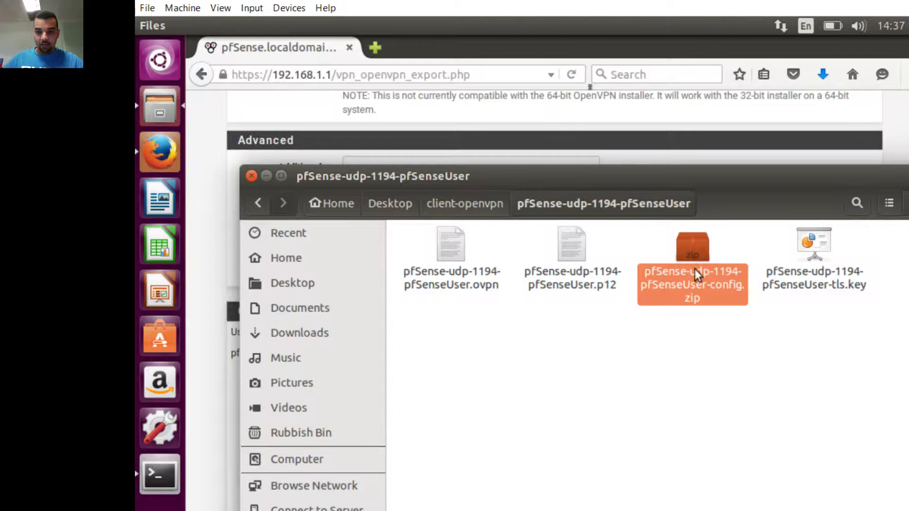
Rename pfSense-udp-1194-pfSenseUser.ovpn to client.ovpn
{"action": "left_click", "coordinate": [473, 284]}
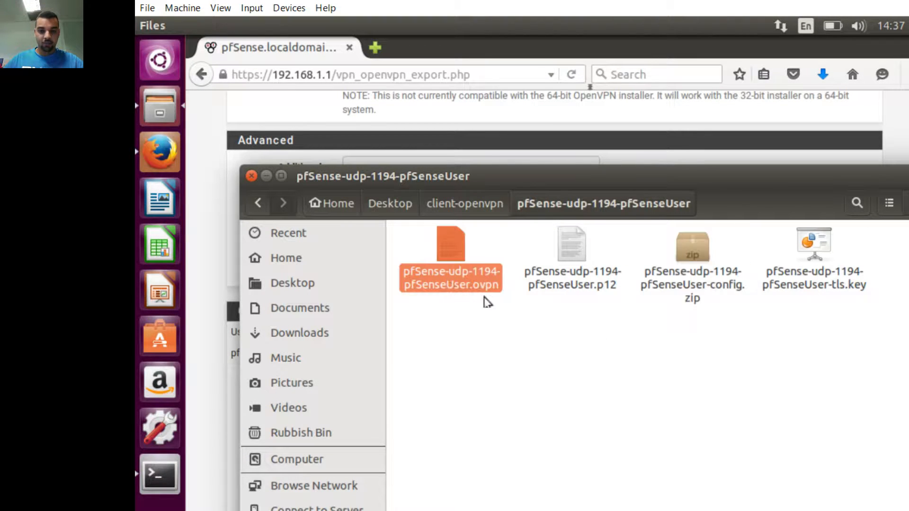
{"action": "right_click", "coordinate": [458, 289]}
{"action": "left_click", "coordinate": [490, 437]}
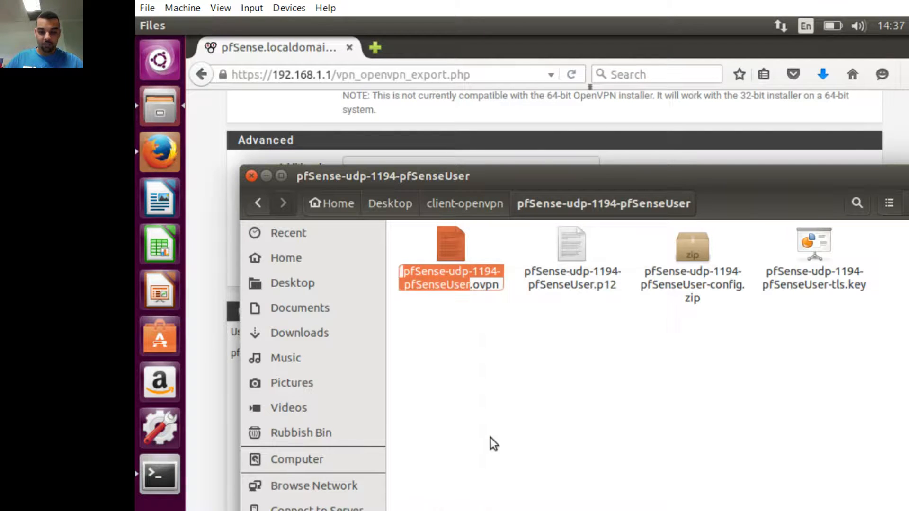
{"action": "type", "text": "client"}
{"action": "key", "text": "Return"}
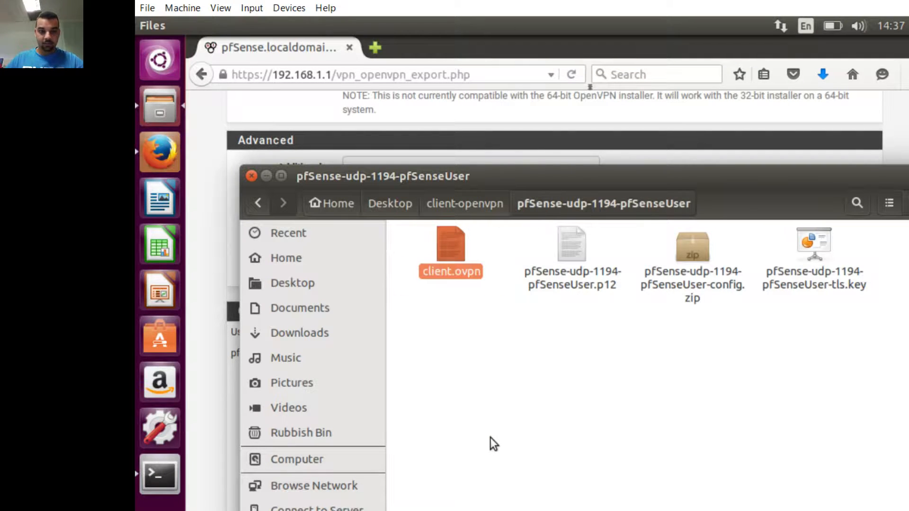
View the properties of client.ovpn, select its location path and close the properties
{"action": "right_click", "coordinate": [443, 248]}
{"action": "left_click", "coordinate": [487, 504]}
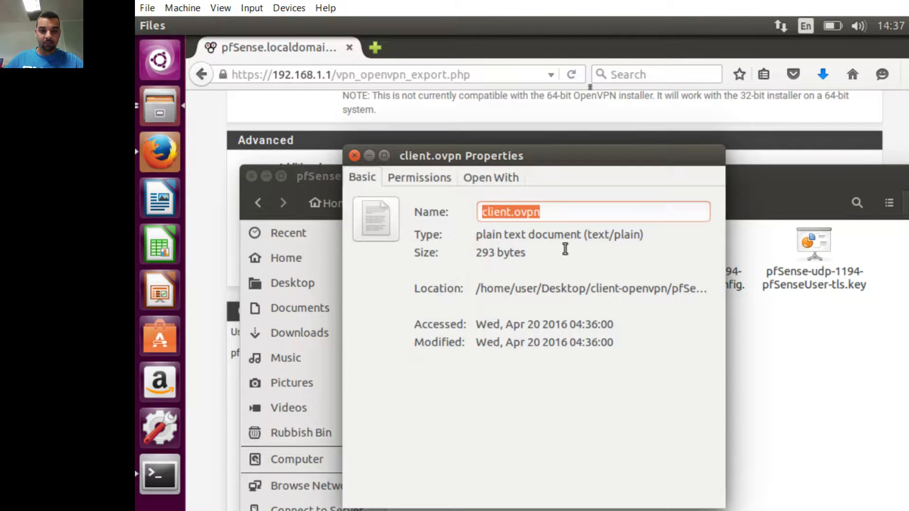
{"action": "left_click_drag", "start_coordinate": [478, 289], "coordinate": [697, 292]}
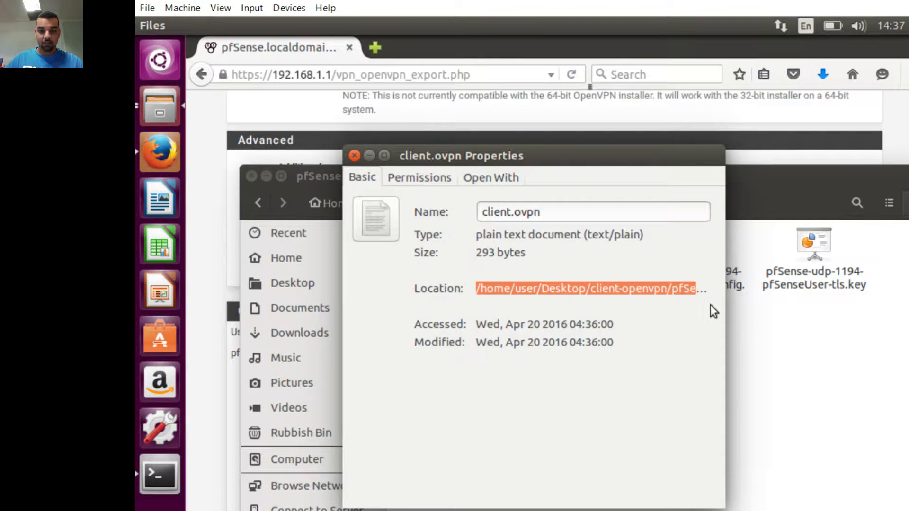
{"action": "left_click", "coordinate": [354, 156]}
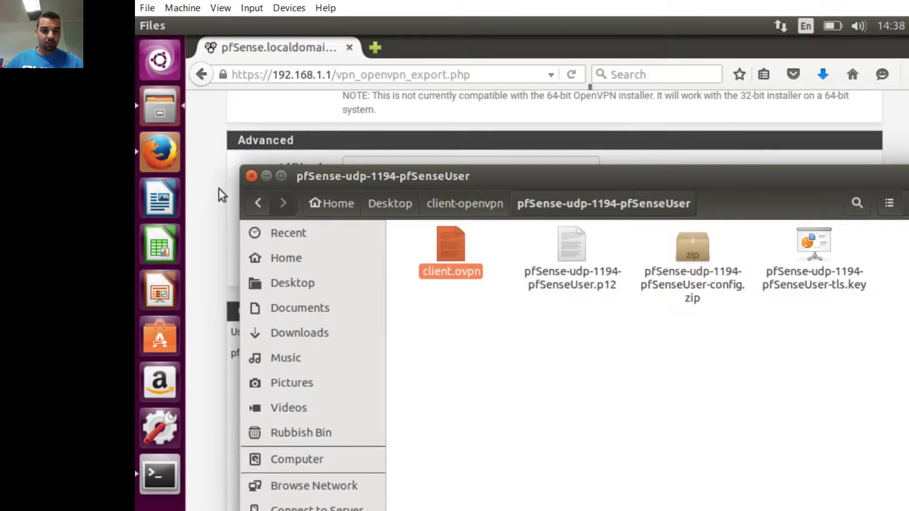
Switch to the Terminal, print the working directory and list the contents of the home folder
{"action": "left_click", "coordinate": [171, 462]}
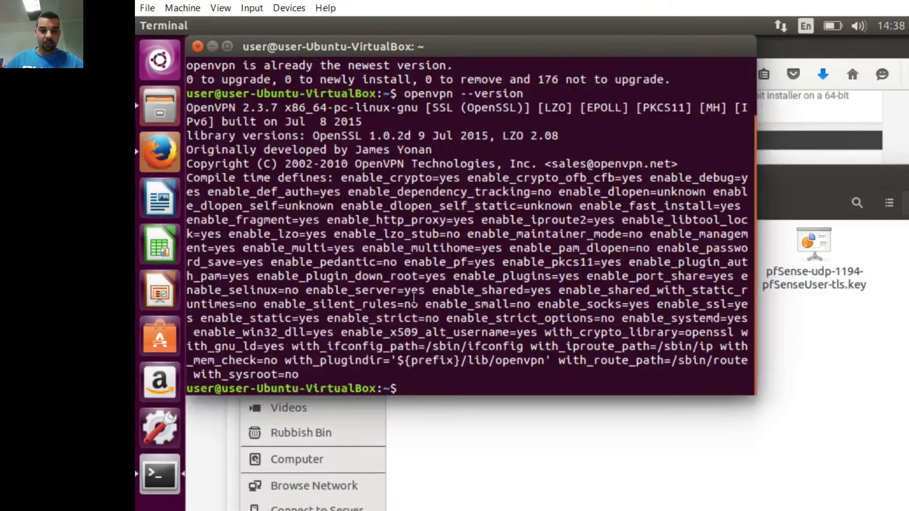
{"action": "type", "text": "pwd"}
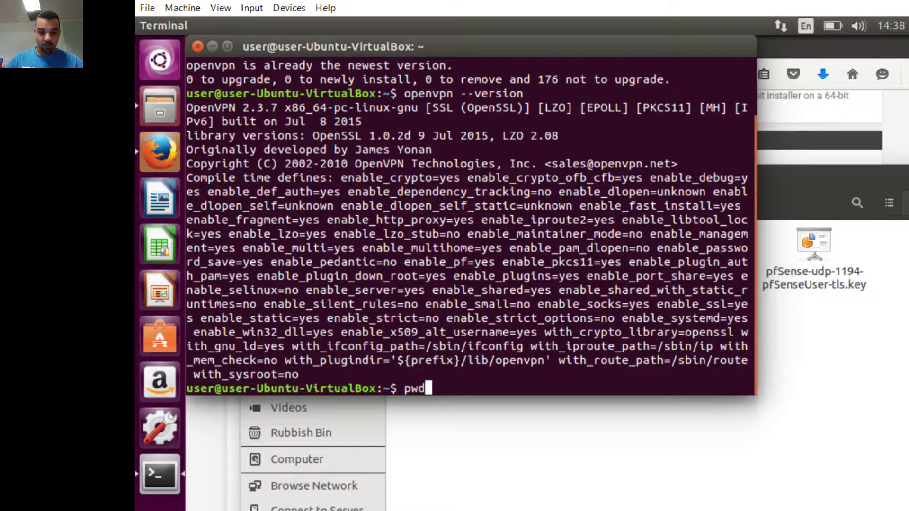
{"action": "key", "text": "Return"}
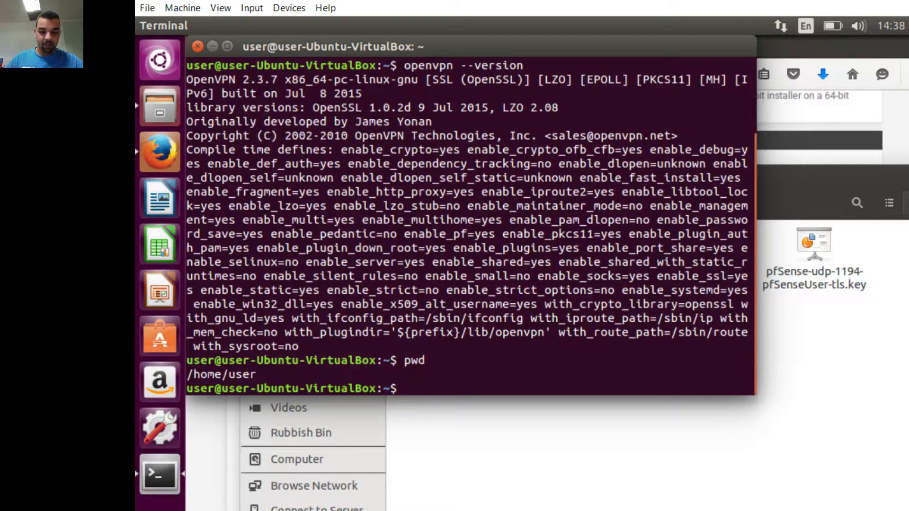
{"action": "type", "text": "s"}
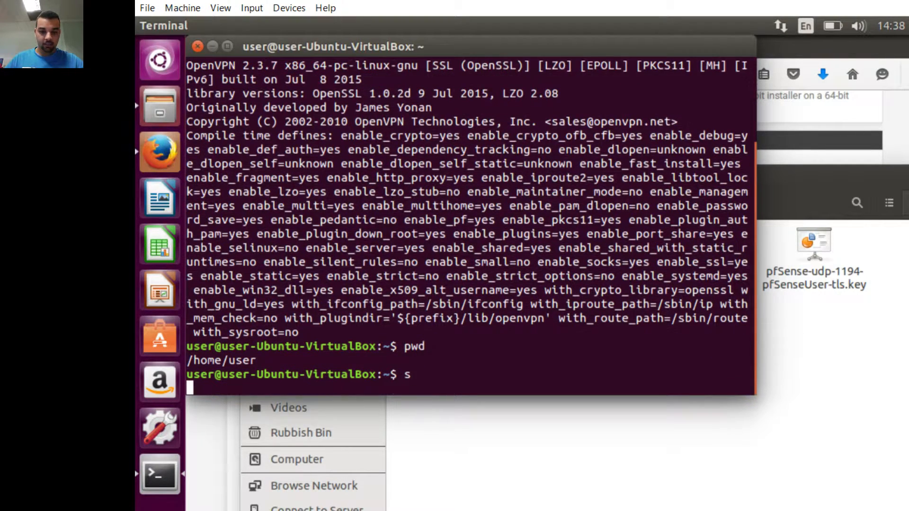
{"action": "type", "text": "l"}
{"action": "type", "text": "s"}
{"action": "key", "text": "Return"}
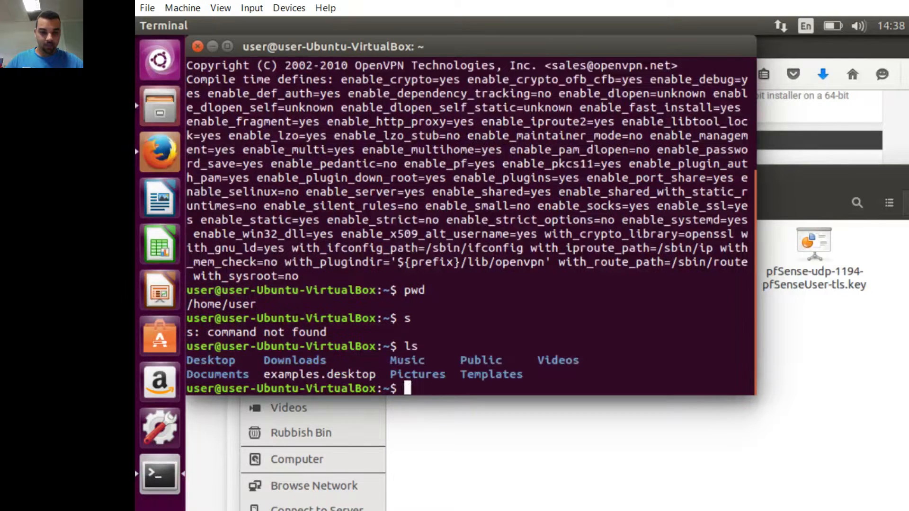
Change the working directory to Desktop and list its contents
{"action": "type", "text": "cd Des"}
{"action": "key", "text": "Tab"}
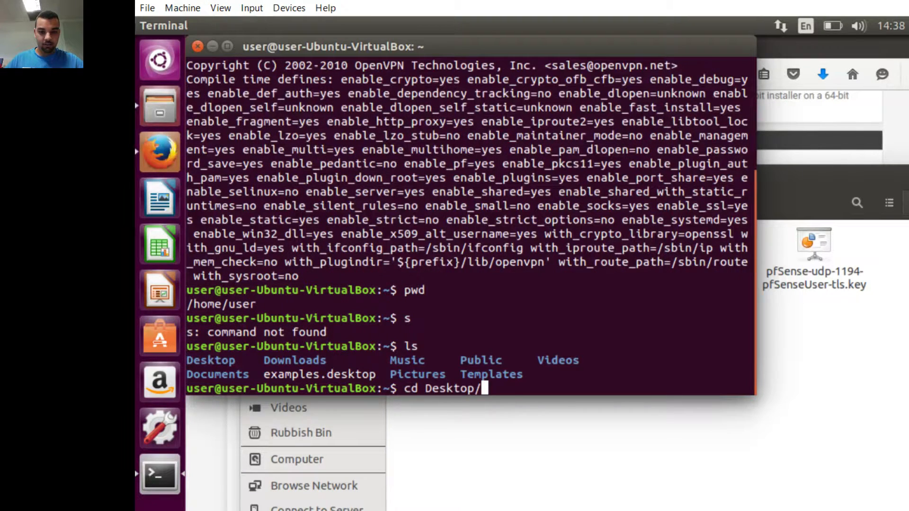
{"action": "key", "text": "Return"}
{"action": "type", "text": "ls"}
{"action": "key", "text": "Return"}
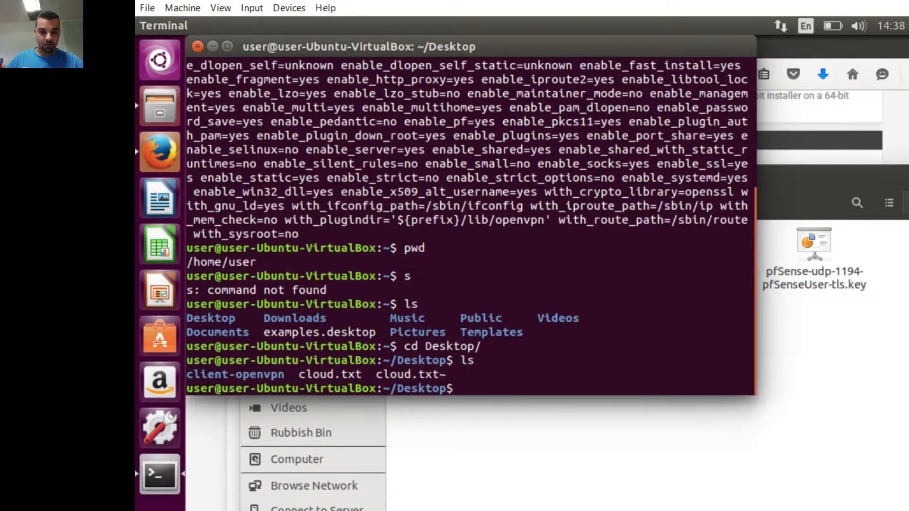
Change the working directory to client-openvpn and list its contents
{"action": "type", "text": "cd clien"}
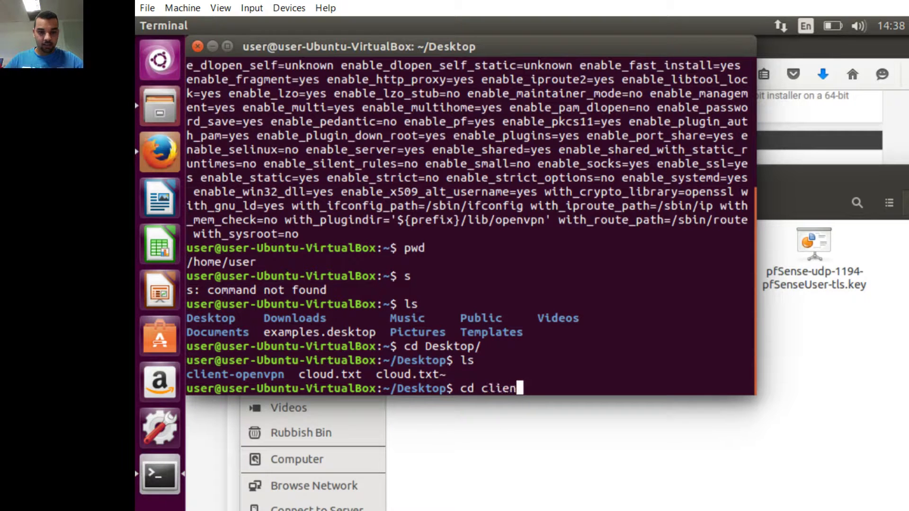
{"action": "type", "text": "t-"}
{"action": "key", "text": "Tab"}
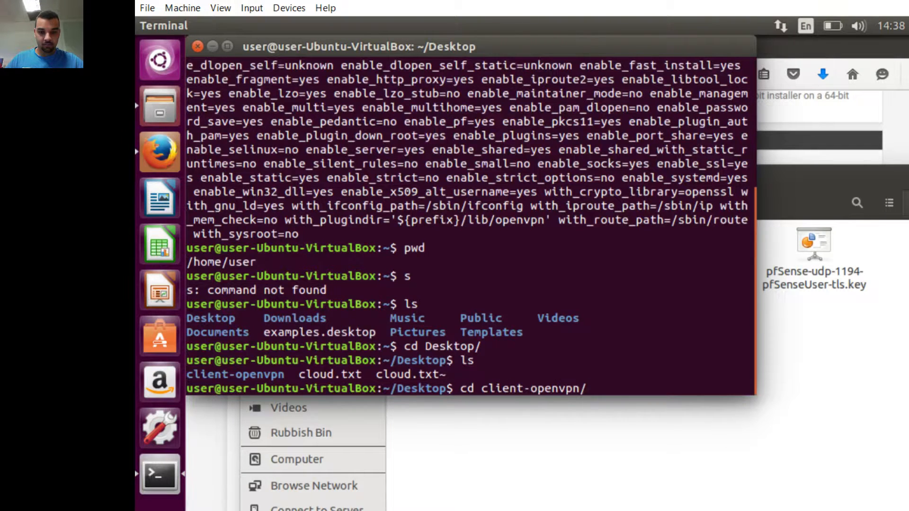
{"action": "key", "text": "Return"}
{"action": "type", "text": "ls"}
{"action": "key", "text": "Return"}
Change the working directory to pfSense-udp-1194-pfSenseUser and list the files in it
{"action": "type", "text": "cd "}
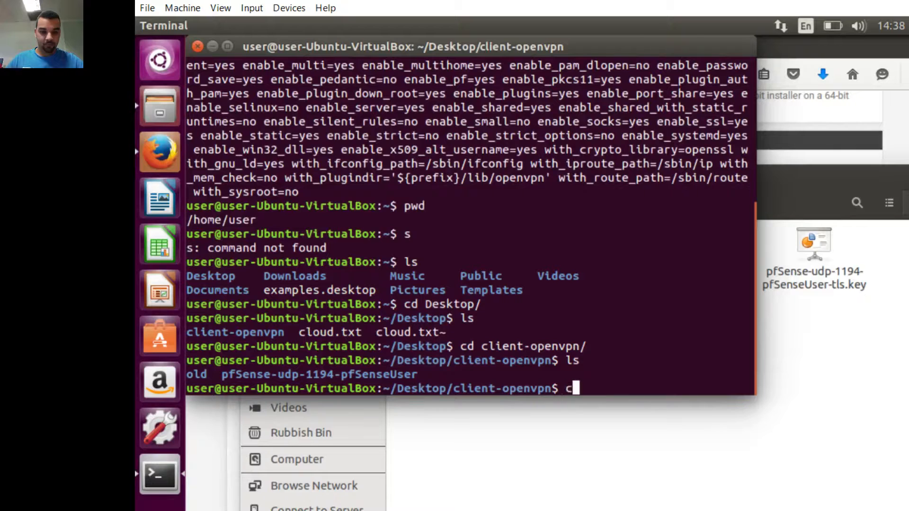
{"action": "type", "text": "pf"}
{"action": "key", "text": "Tab"}
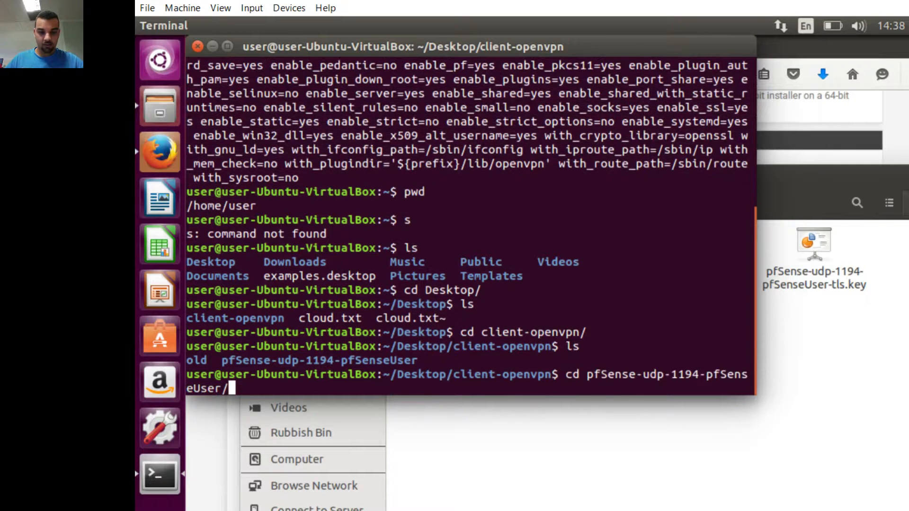
{"action": "key", "text": "Return"}
{"action": "type", "text": "ls"}
{"action": "key", "text": "Return"}
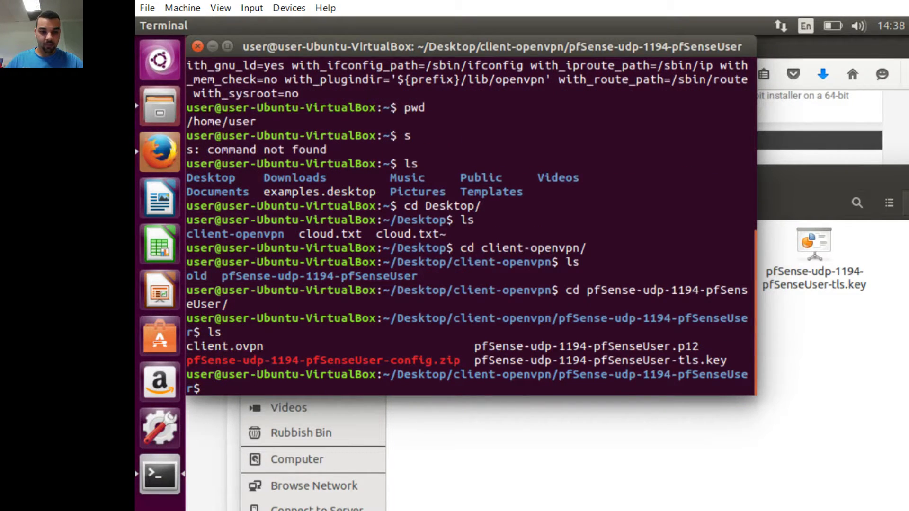
Start the VPN client with the command openvpn --config client.ovpn
{"action": "type", "text": "openvp"}
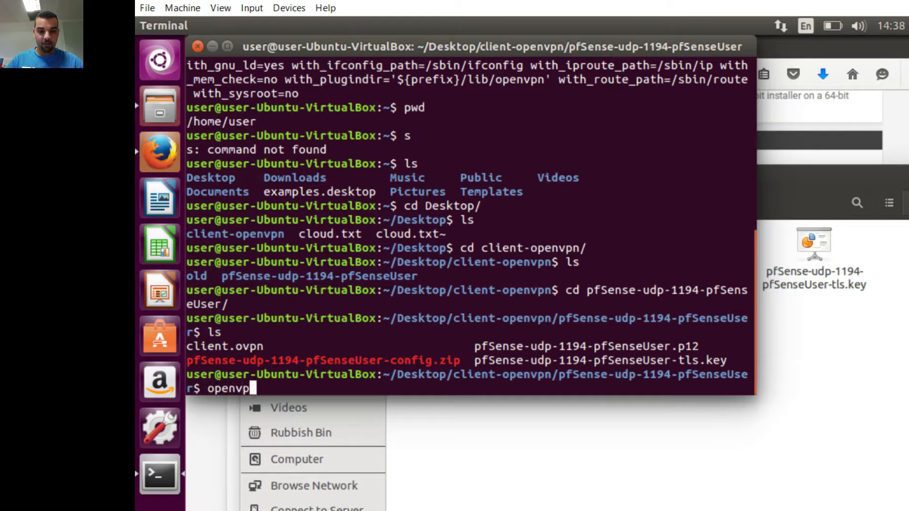
{"action": "type", "text": "n --config "}
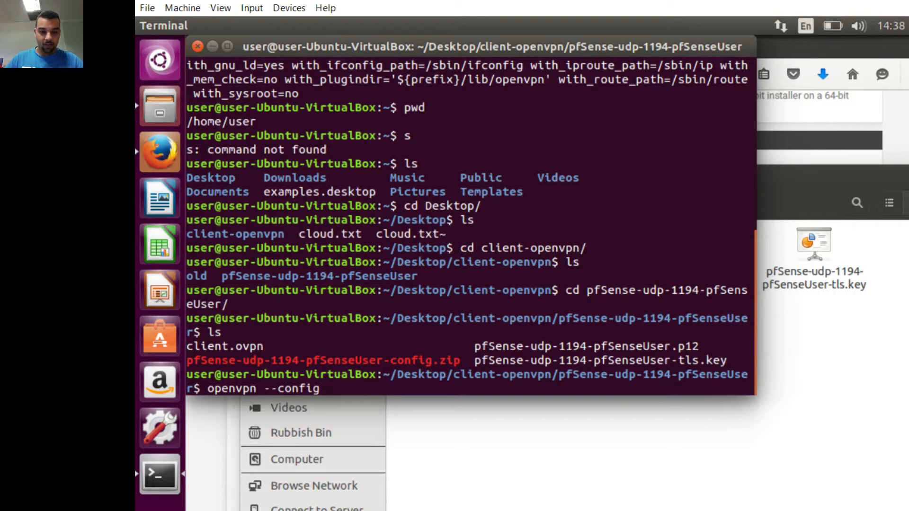
{"action": "type", "text": "client.ovpn"}
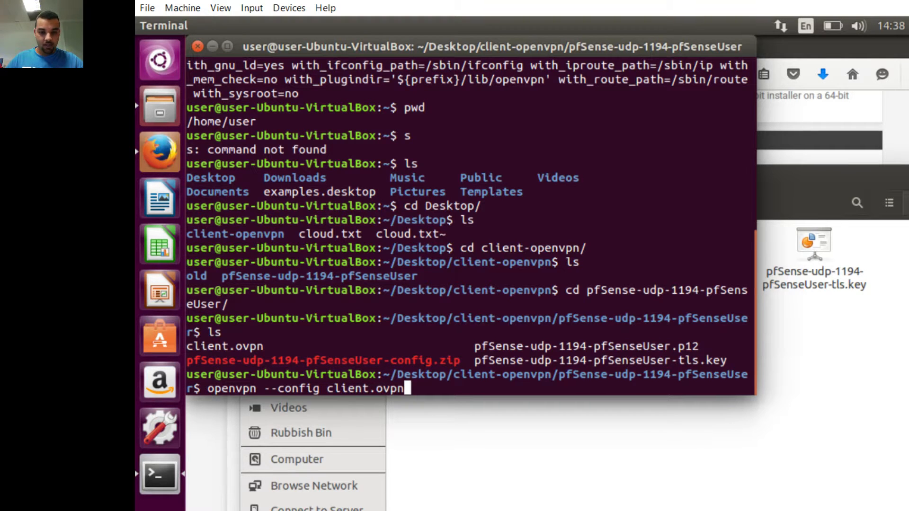
{"action": "key", "text": "Return"}
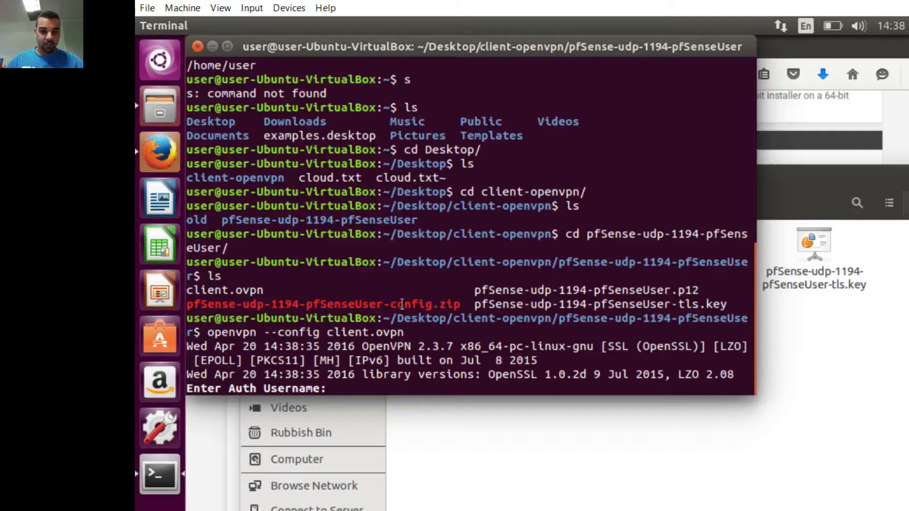
Check the VPN user's name in the OpenVPN Clients table in Firefox and return to the Terminal
{"action": "left_click", "coordinate": [197, 487]}
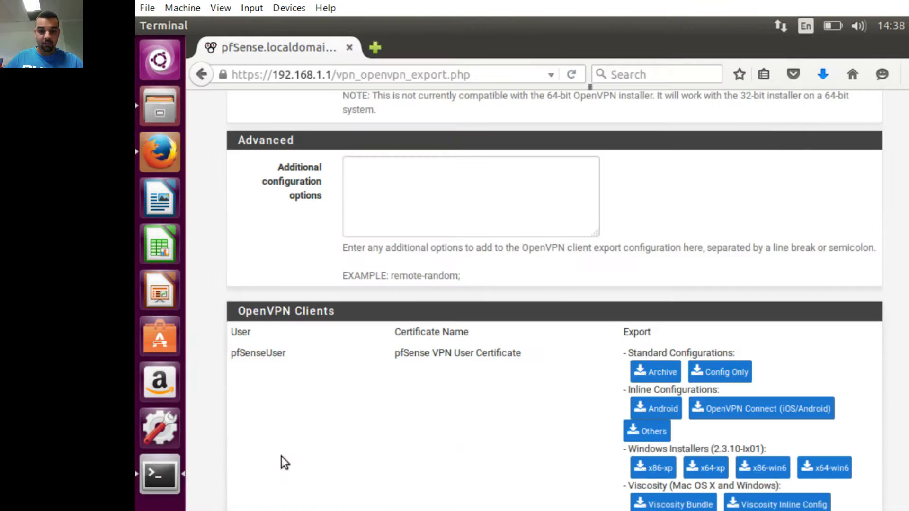
{"action": "double_click", "coordinate": [251, 352]}
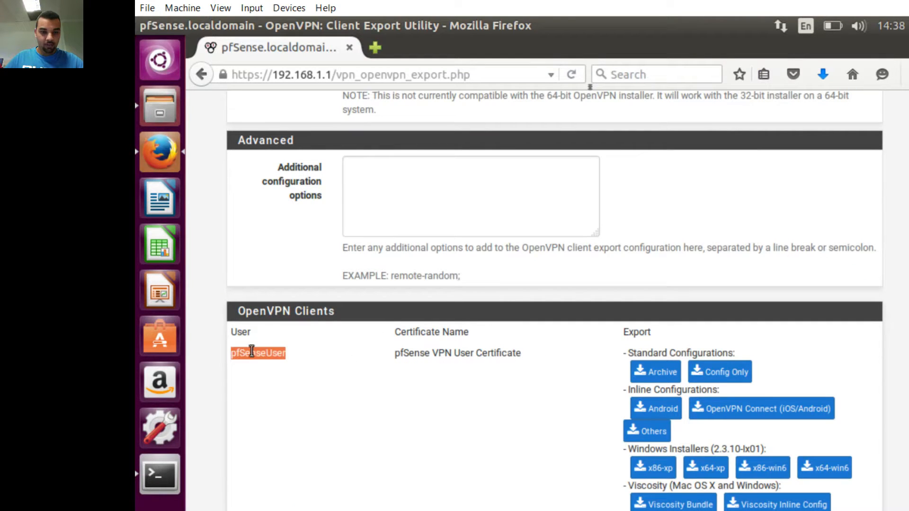
{"action": "key", "text": "alt+Tab"}
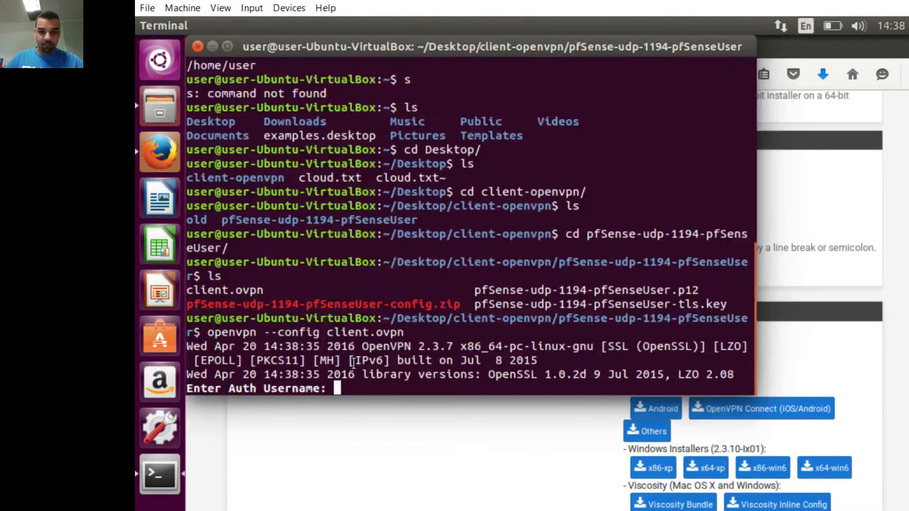
Enter pfSenseUser as the auth username for the VPN connection, replacing the first entry
{"action": "type", "text": "******"}
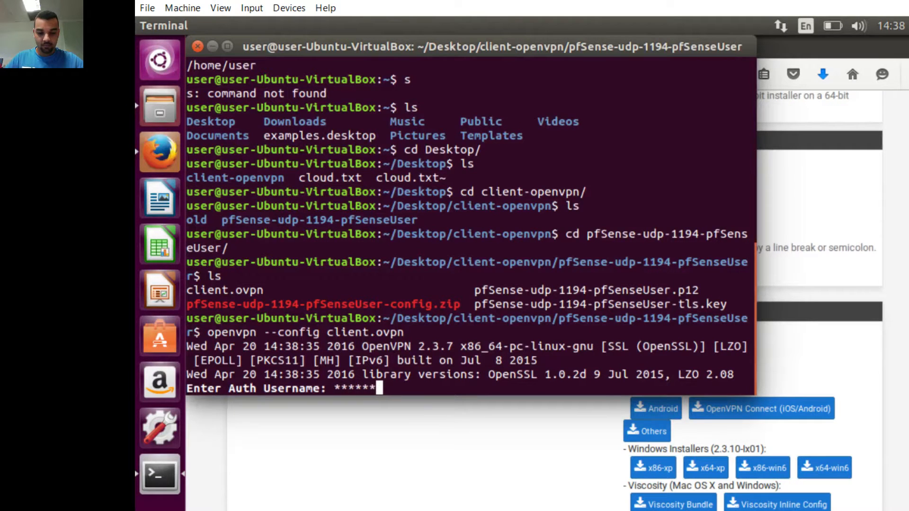
{"action": "key", "text": "BackSpace"}
{"action": "key", "text": "BackSpace"}
{"action": "key", "text": "BackSpace"}
{"action": "key", "text": "BackSpace"}
{"action": "key", "text": "BackSpace"}
{"action": "key", "text": "BackSpace"}
{"action": "type", "text": "********"}
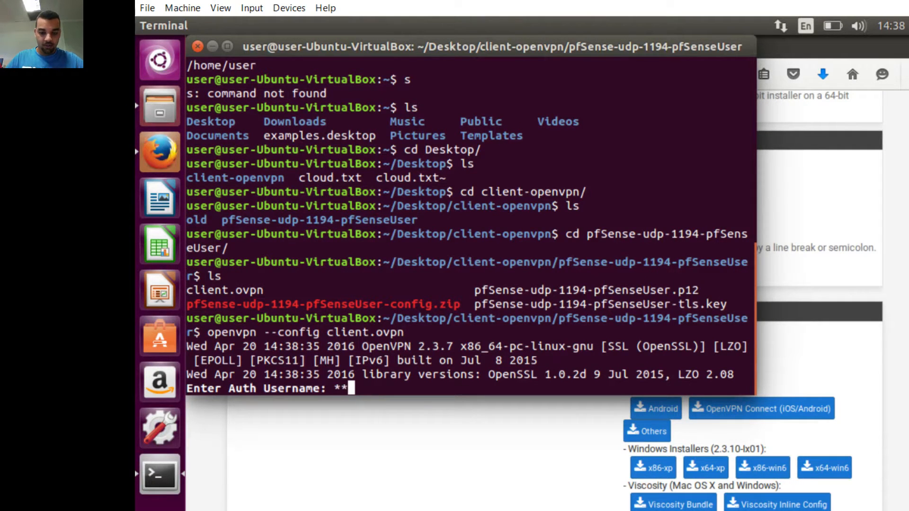
{"action": "type", "text": "***"}
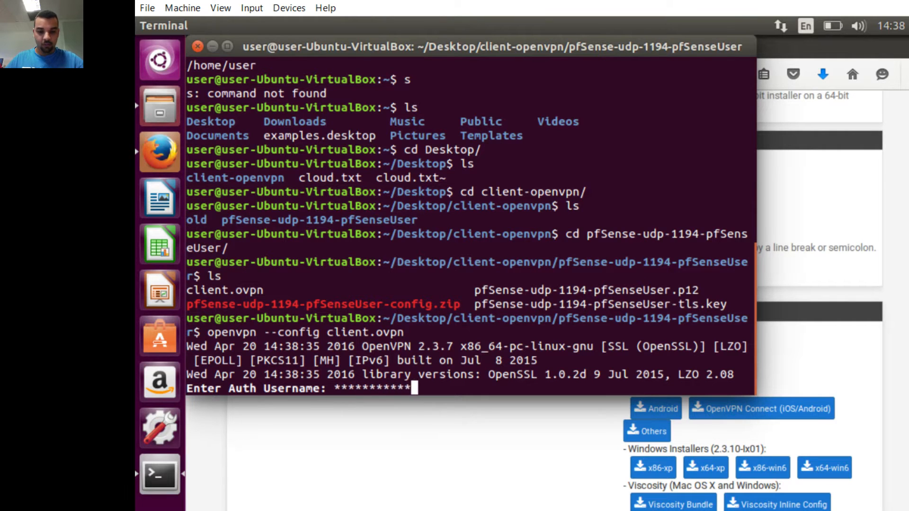
{"action": "key", "text": "Return"}
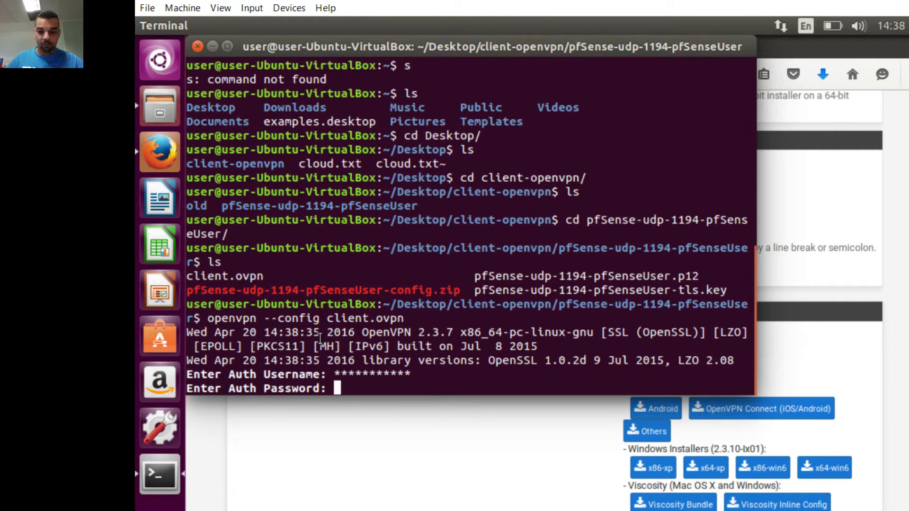
Enter the VPN user's auth password and submit it to start connecting
{"action": "type", "text": "*******"}
{"action": "type", "text": "*"}
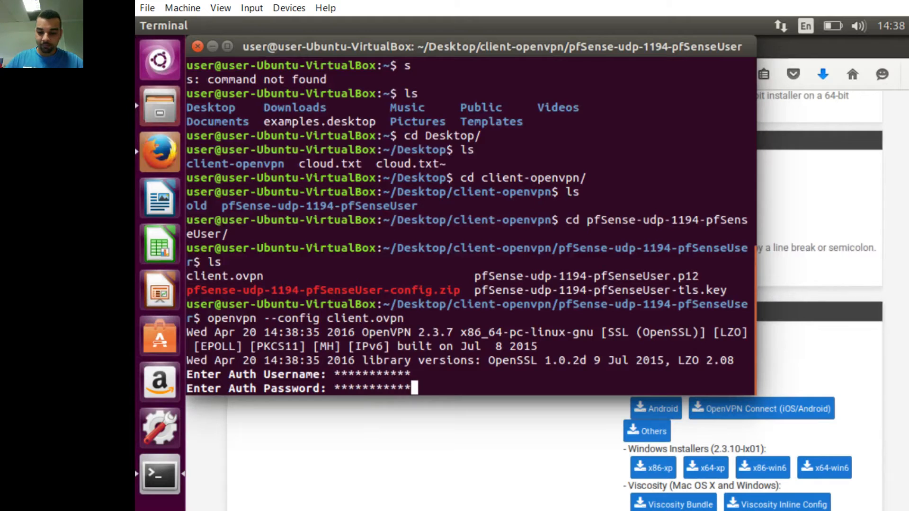
{"action": "key", "text": "Return"}
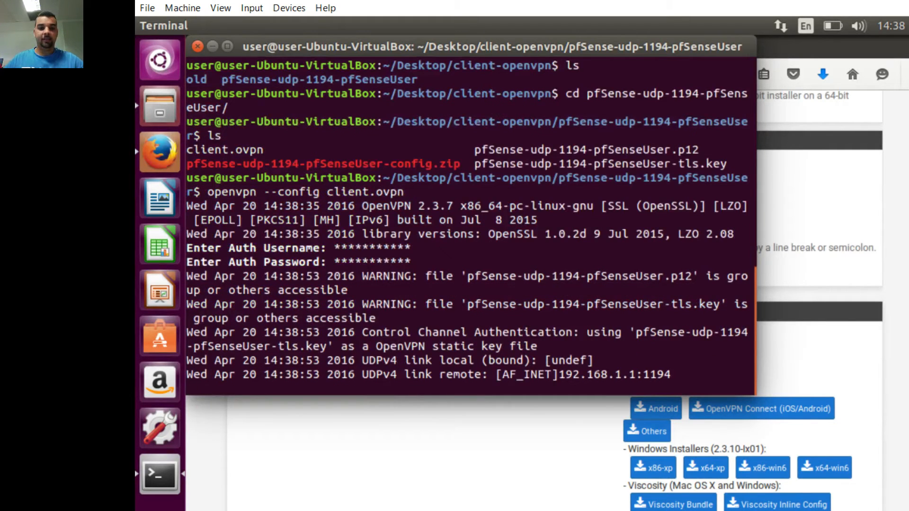